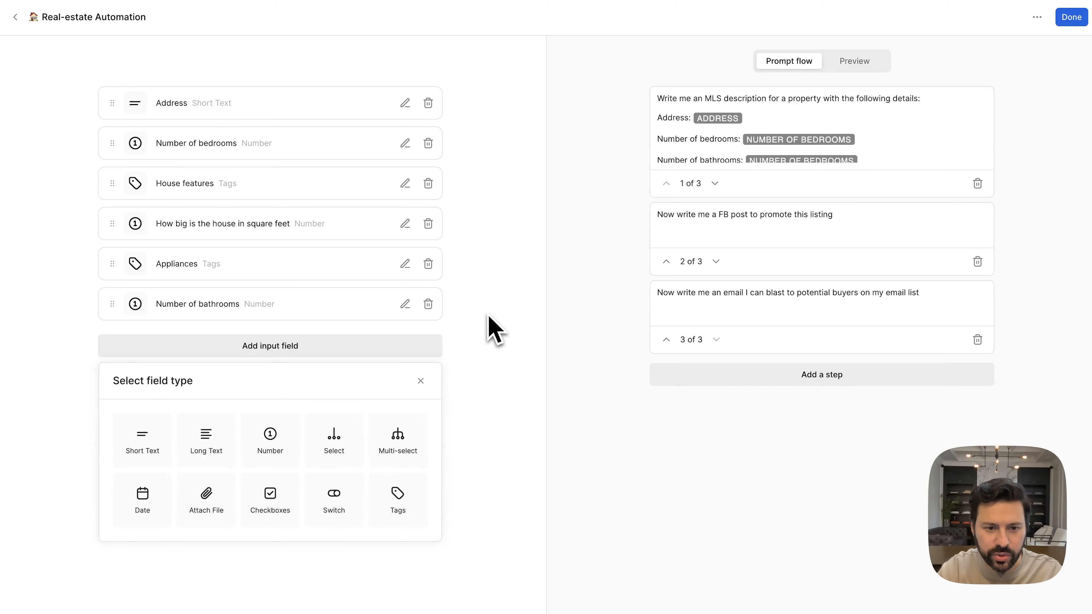
# Step: Add the prompt steps "Write me text for a flyer" and "Write me text for a twitter post", and finish editing the form
pyautogui.click(822, 382)
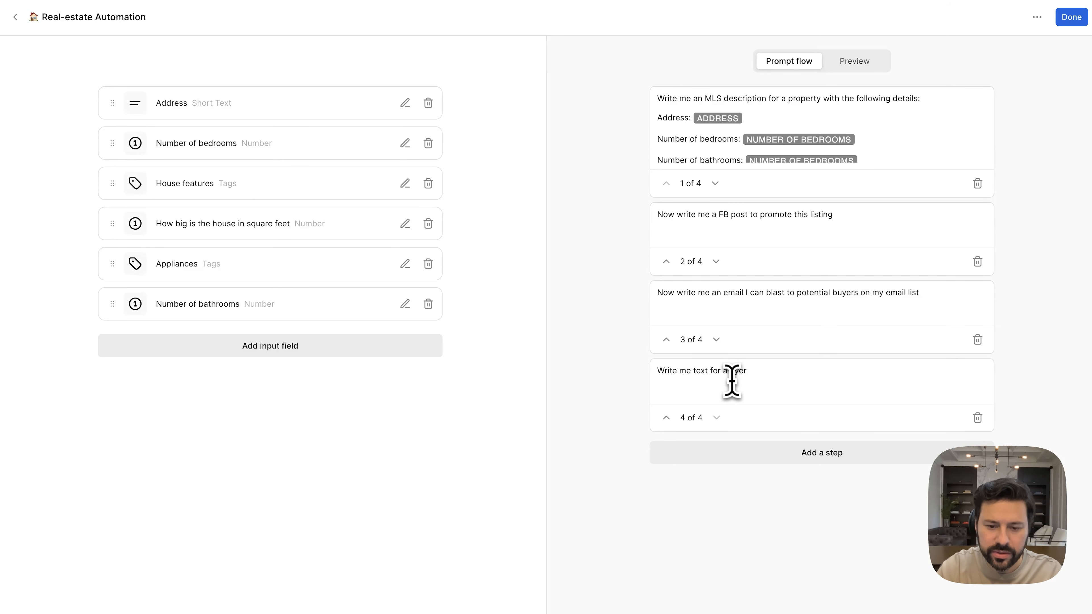
pyautogui.click(738, 453)
pyautogui.write('W')
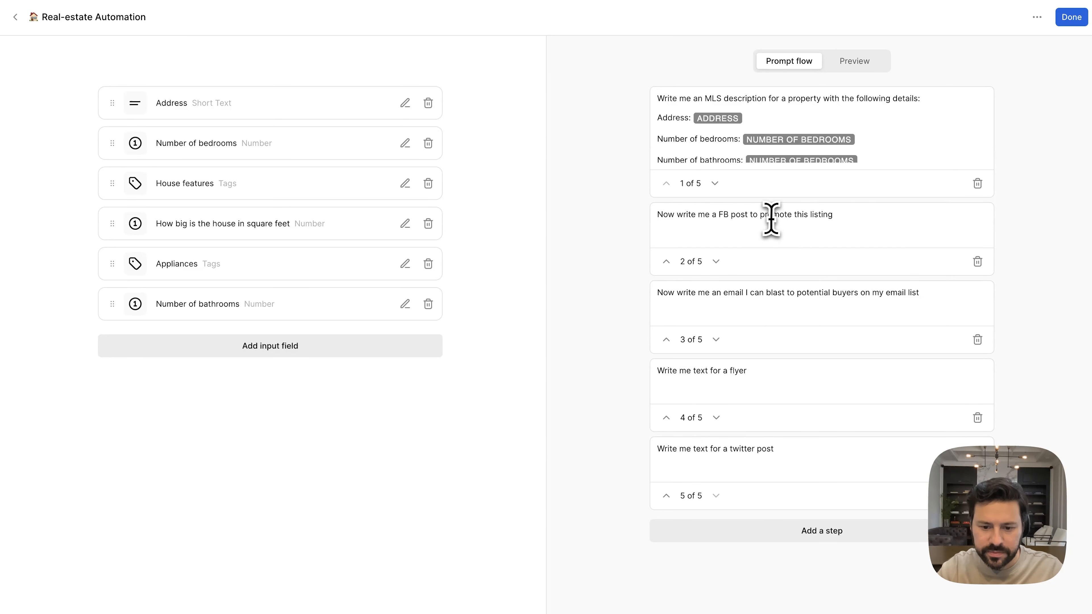
pyautogui.click(1070, 19)
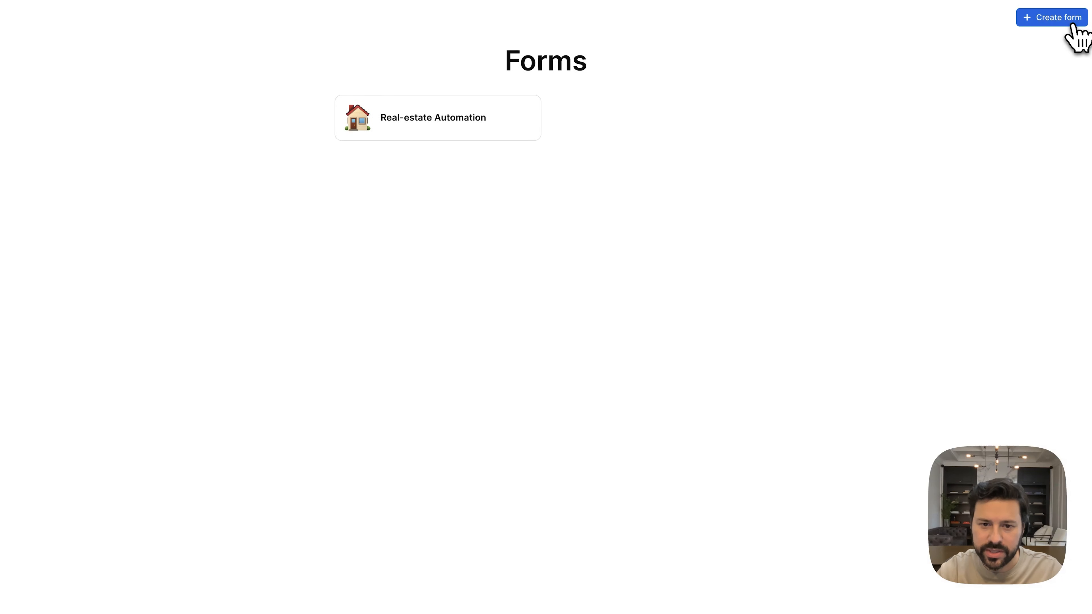
# Step: Mark the Real-estate Automation form as a favourite and open it for filling in from a new chat
pyautogui.moveTo(570, 142)
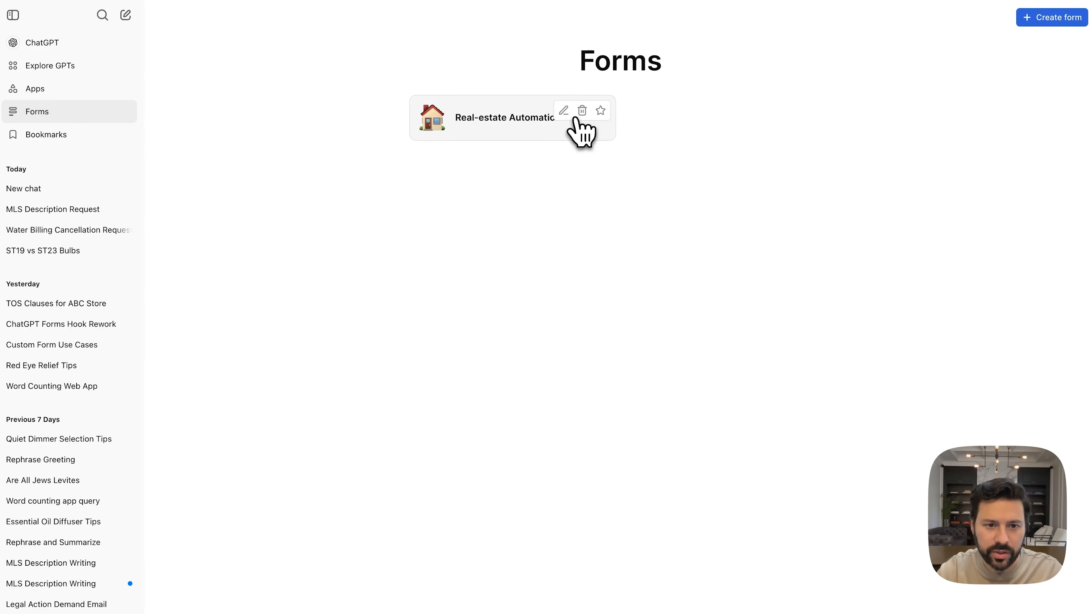
pyautogui.click(601, 111)
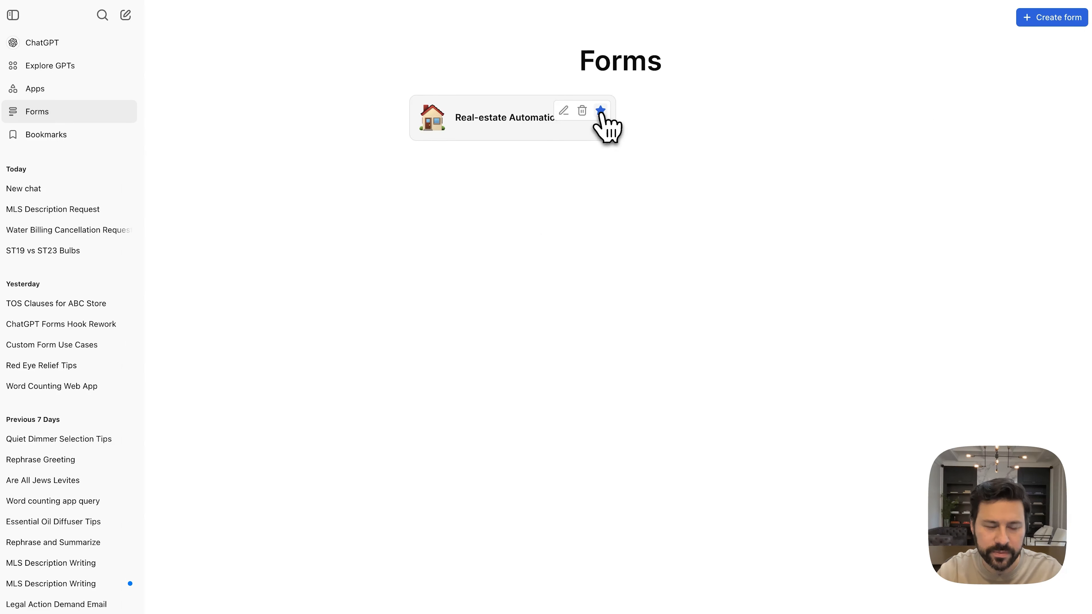
pyautogui.click(69, 45)
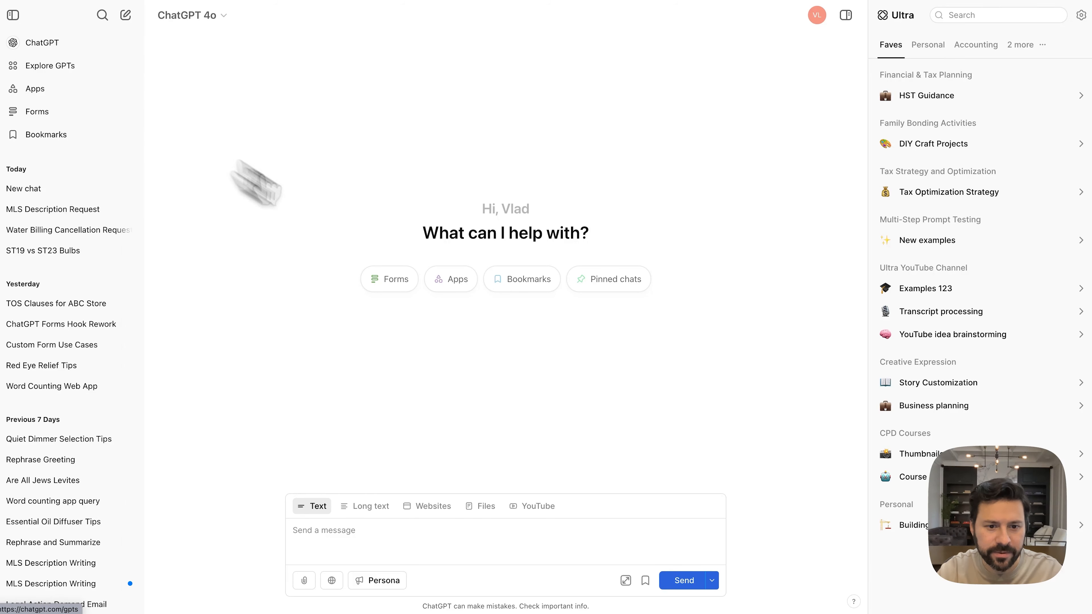
pyautogui.click(393, 282)
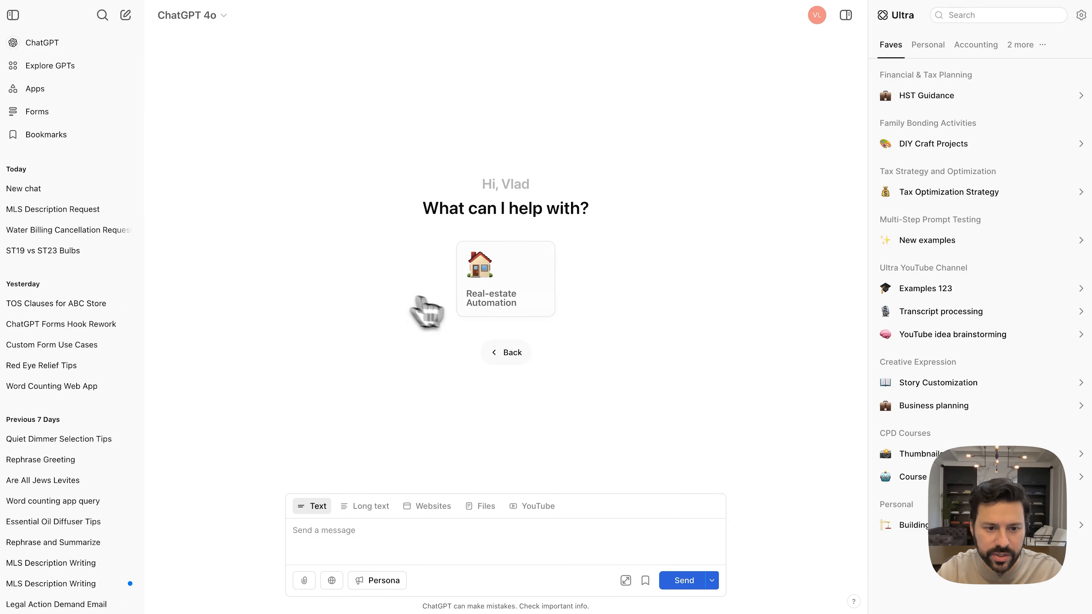
pyautogui.click(482, 293)
# Step: Enter the property's street address and set the number of bedrooms to 5
pyautogui.click(435, 345)
pyautogui.click(447, 307)
pyautogui.click(458, 291)
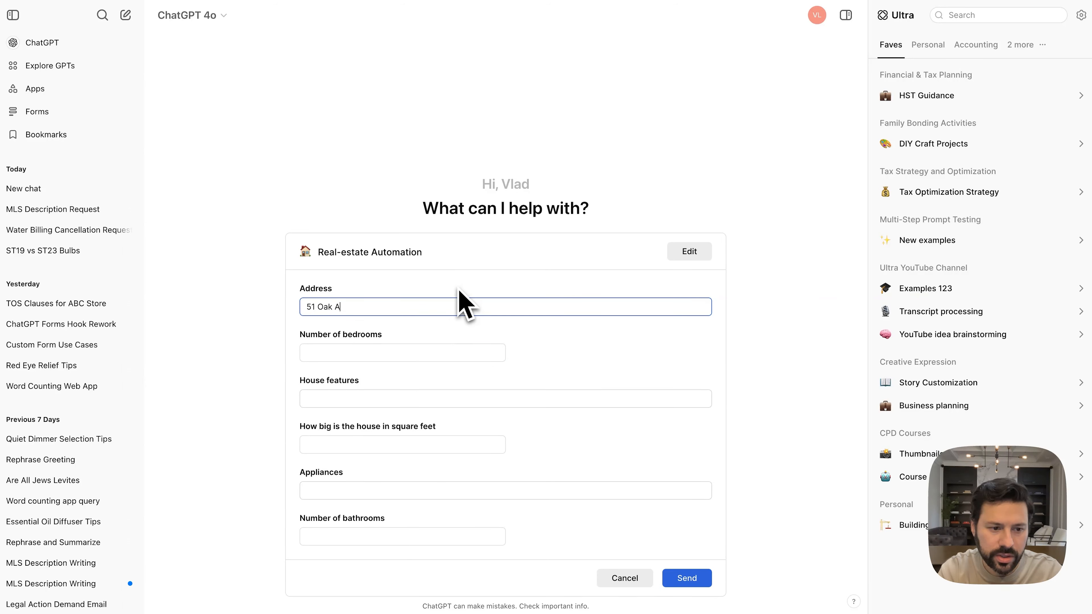
pyautogui.click(419, 354)
pyautogui.write('5')
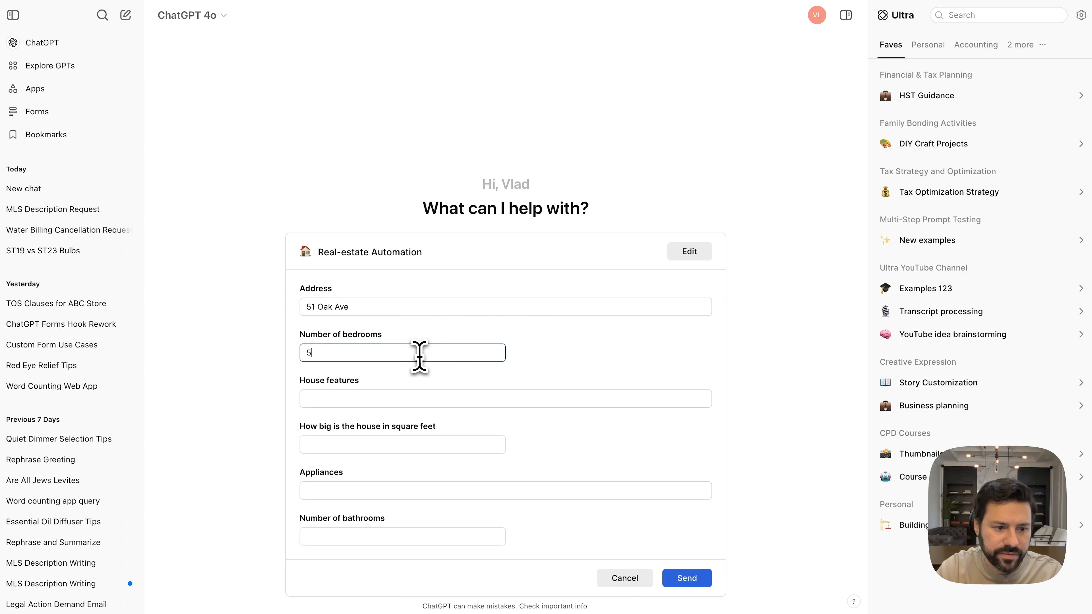
# Step: Add the house feature tags "fireplace" and "walk out basement"
pyautogui.click(323, 399)
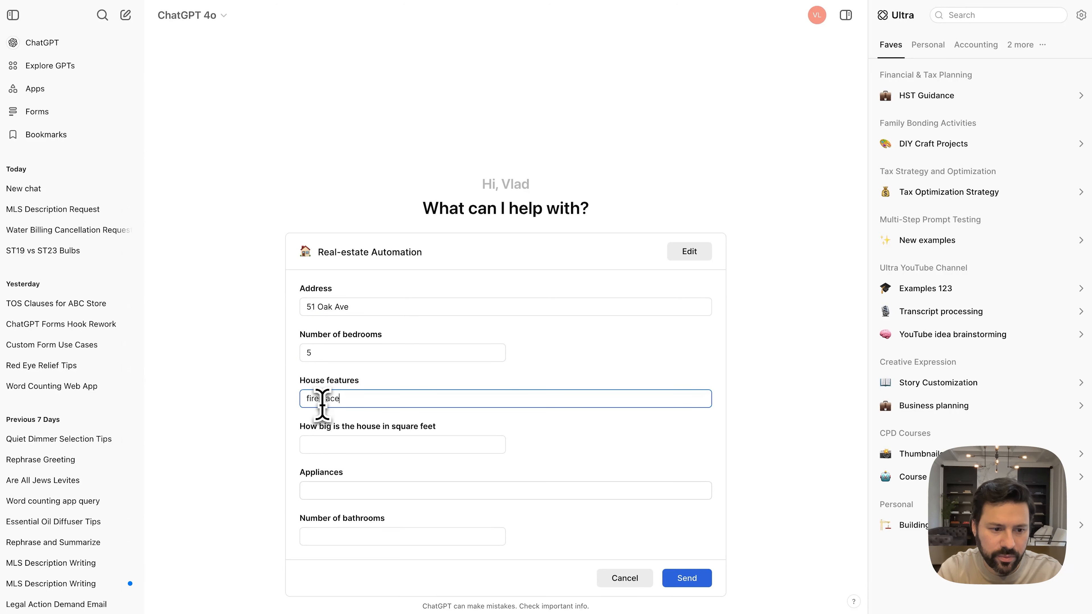
pyautogui.write('fireplace')
pyautogui.press('Return')
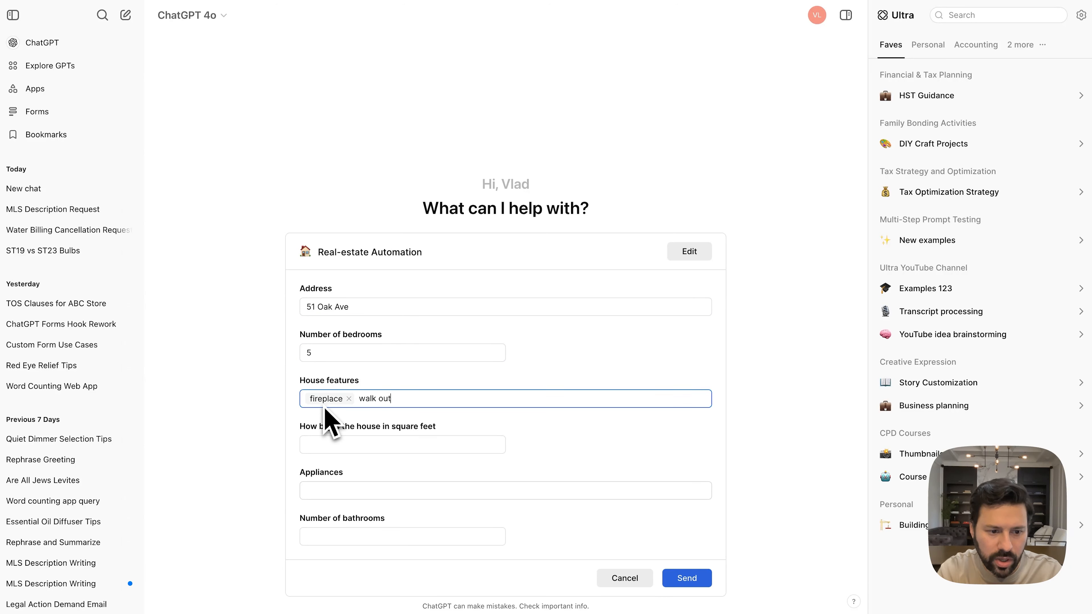
pyautogui.write('walk out basement')
pyautogui.press('Return')
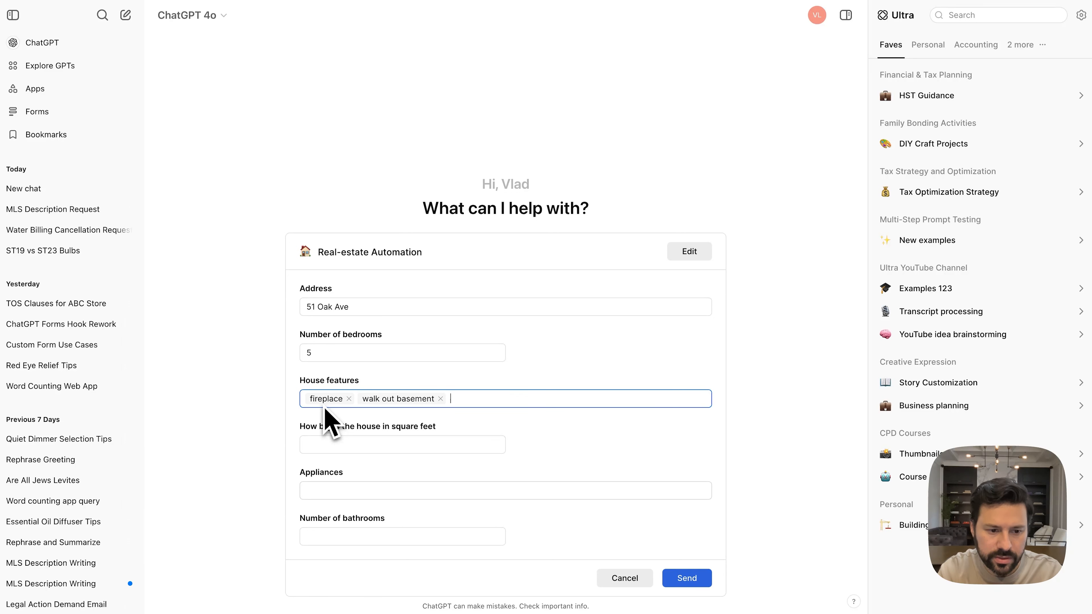
# Step: Complete the form with 2000 square feet, the appliances Dishwasher and fridge, and 4 bathrooms, and send it
pyautogui.click(331, 447)
pyautogui.write('2000')
pyautogui.click(331, 490)
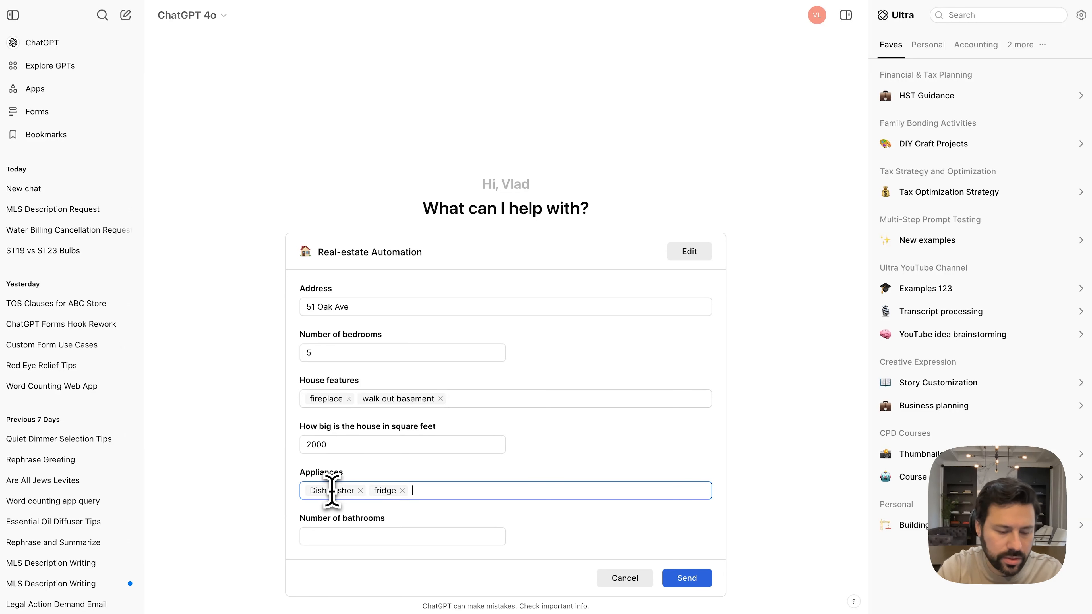
pyautogui.click(322, 538)
pyautogui.write('4')
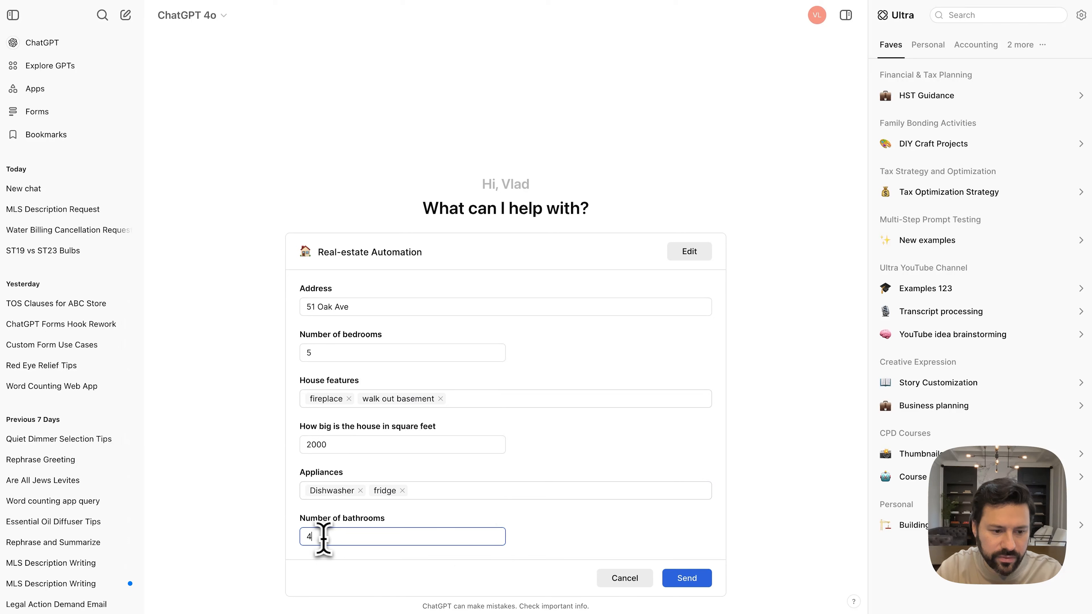
pyautogui.click(687, 579)
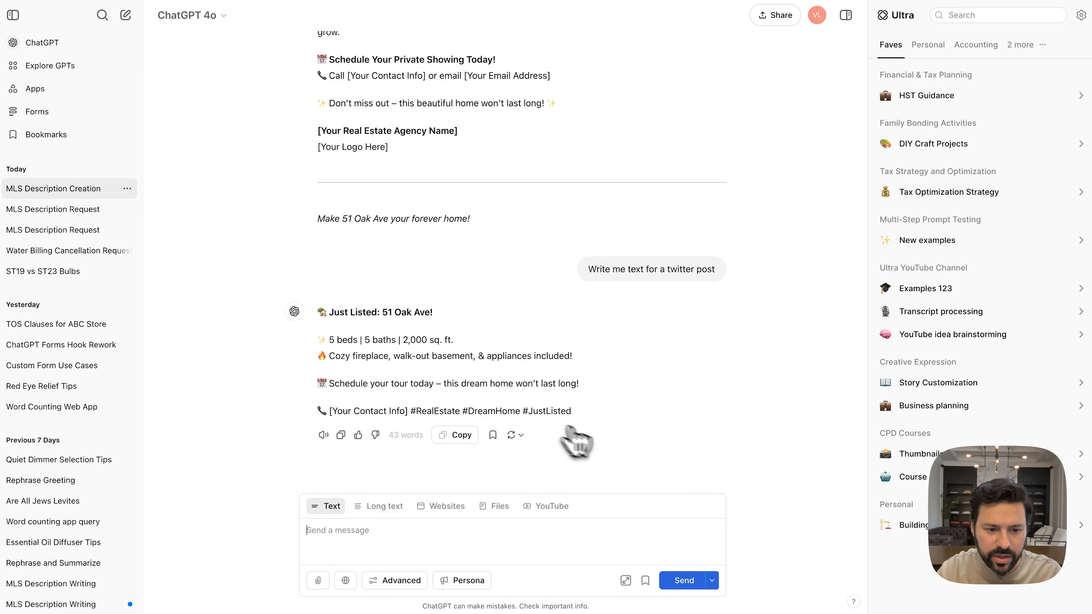
# Step: Download the chat answers as a TXT file and open the downloaded file
pyautogui.click(401, 580)
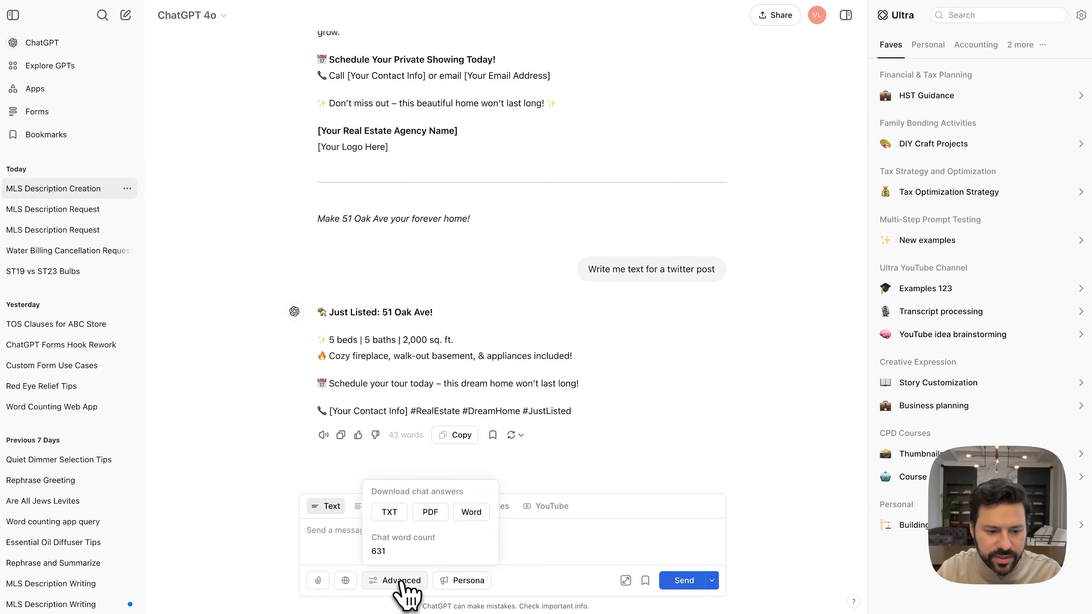
pyautogui.click(387, 513)
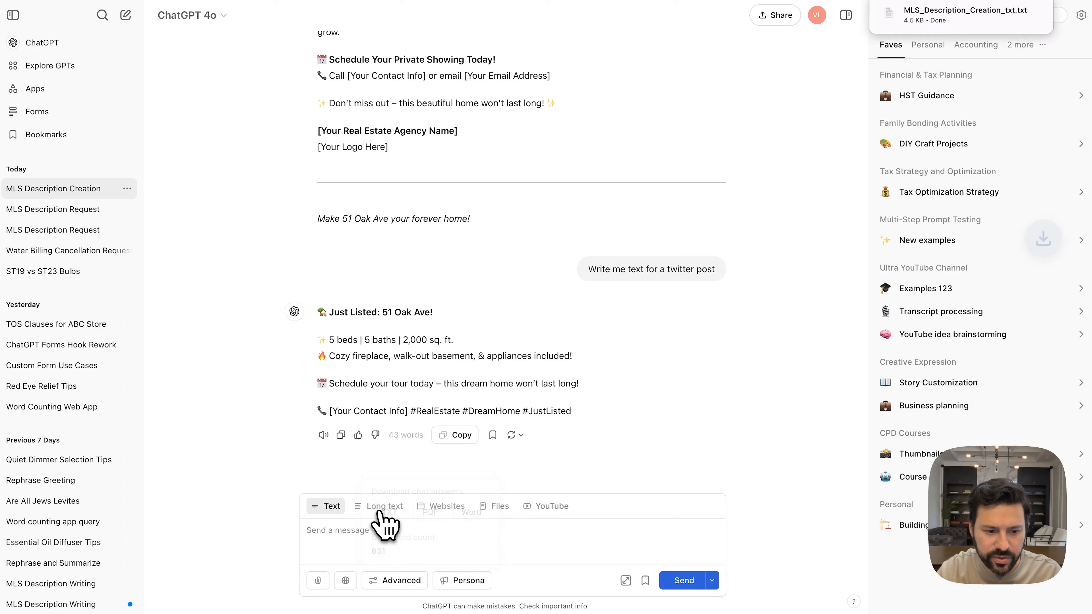
pyautogui.moveTo(952, 24)
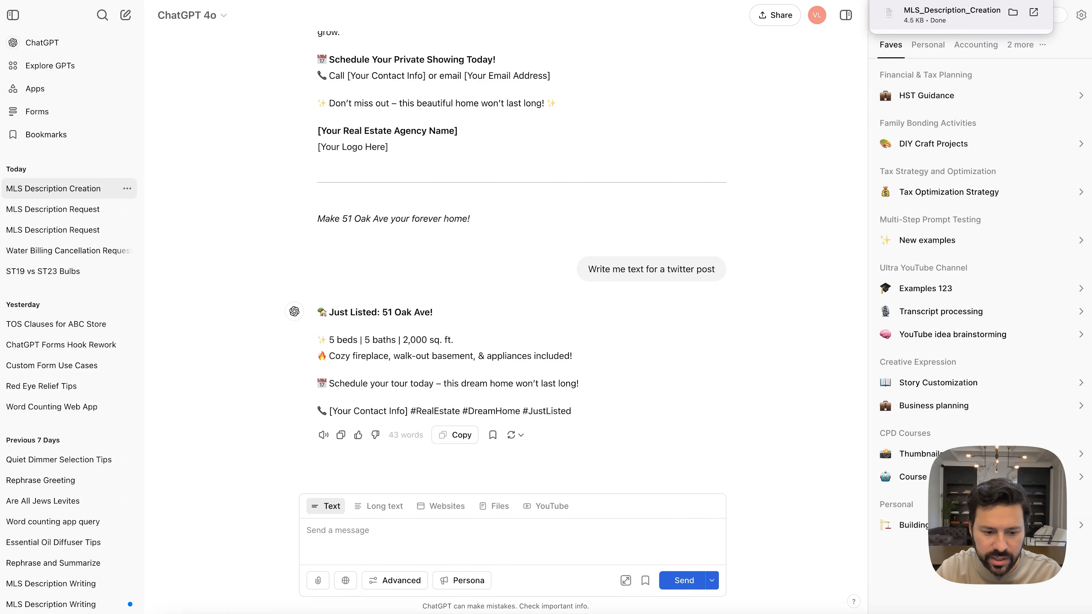
pyautogui.click(1034, 12)
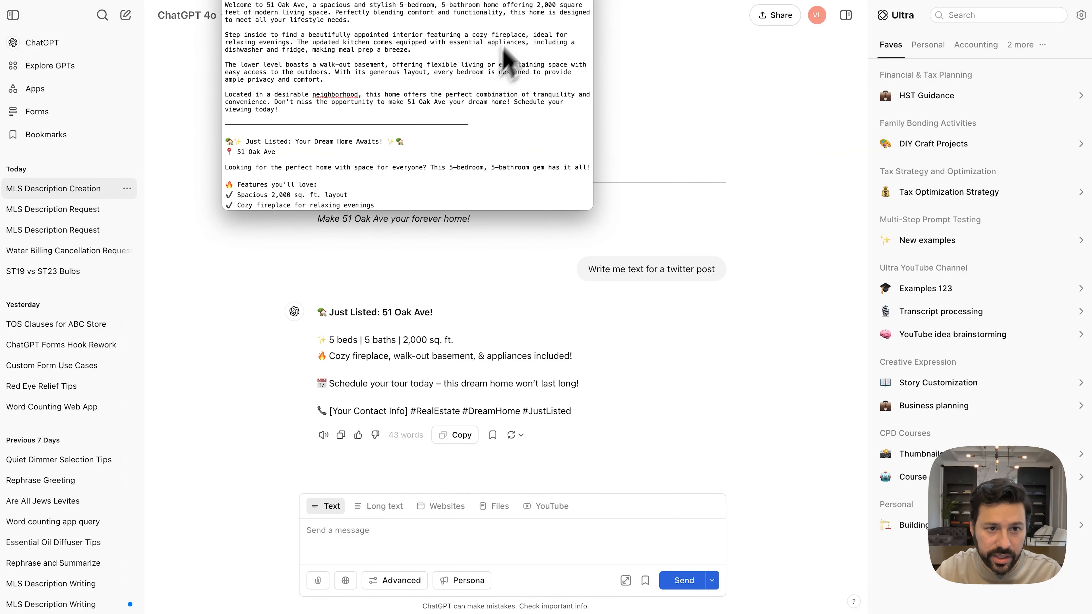
# Step: Enlarge the window of the downloaded text file and read through the generated listing, post and email texts
pyautogui.moveTo(535, 1); pyautogui.dragTo(621, 150)
pyautogui.scroll(-10, 585, 268)
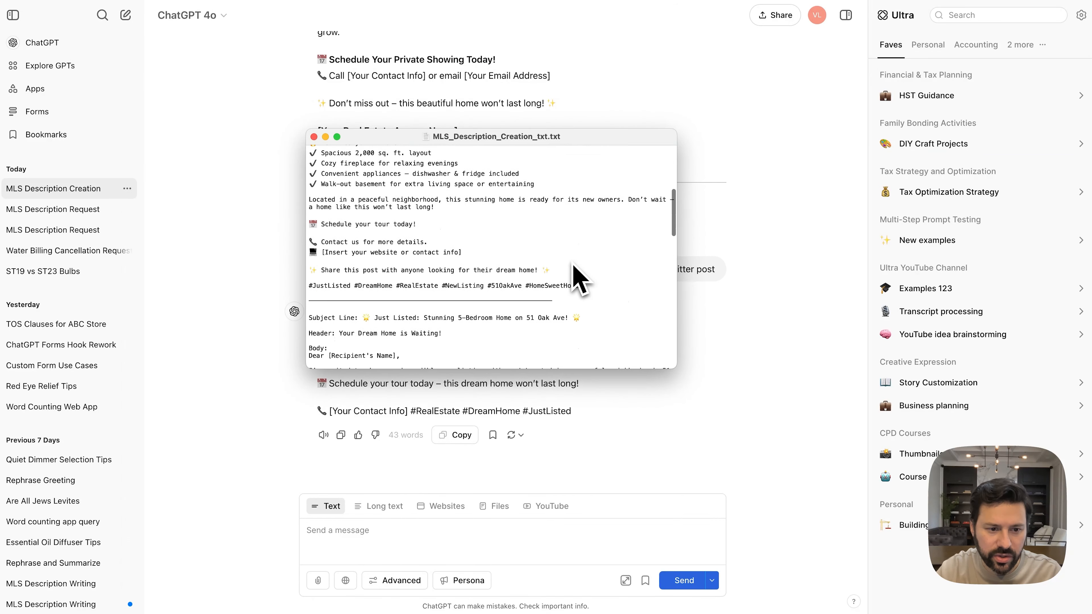
pyautogui.moveTo(675, 379); pyautogui.dragTo(903, 534)
pyautogui.scroll(10, 598, 365)
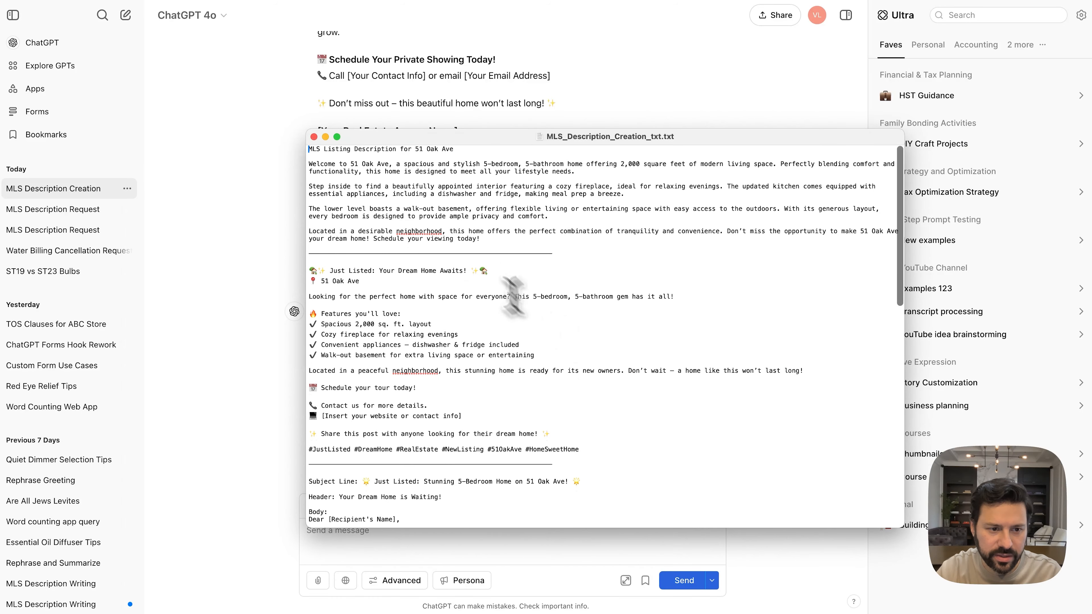
pyautogui.scroll(-5, 390, 301)
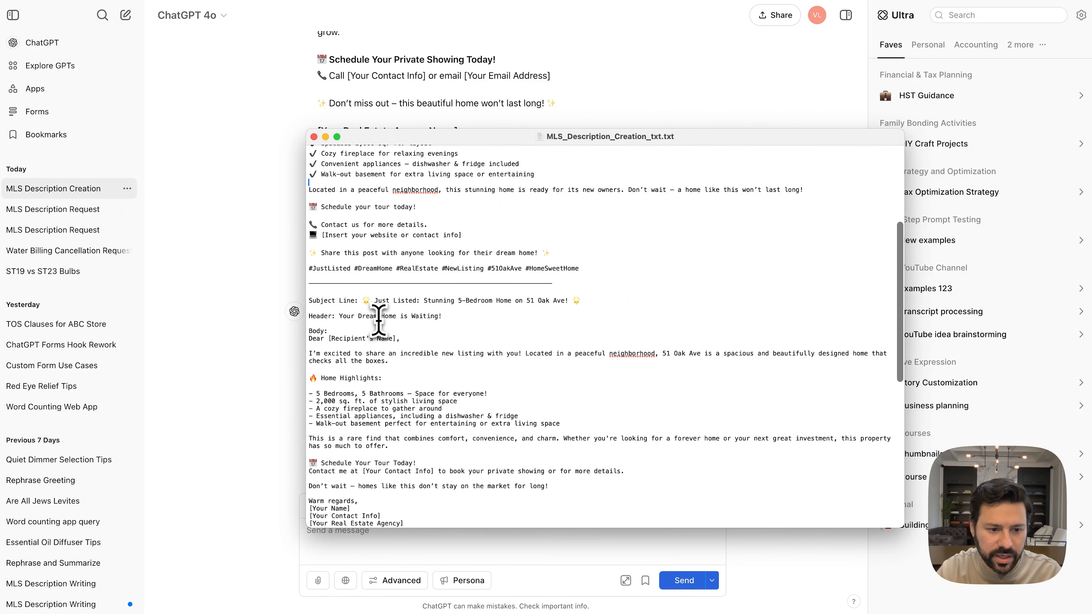
pyautogui.scroll(-9, 384, 335)
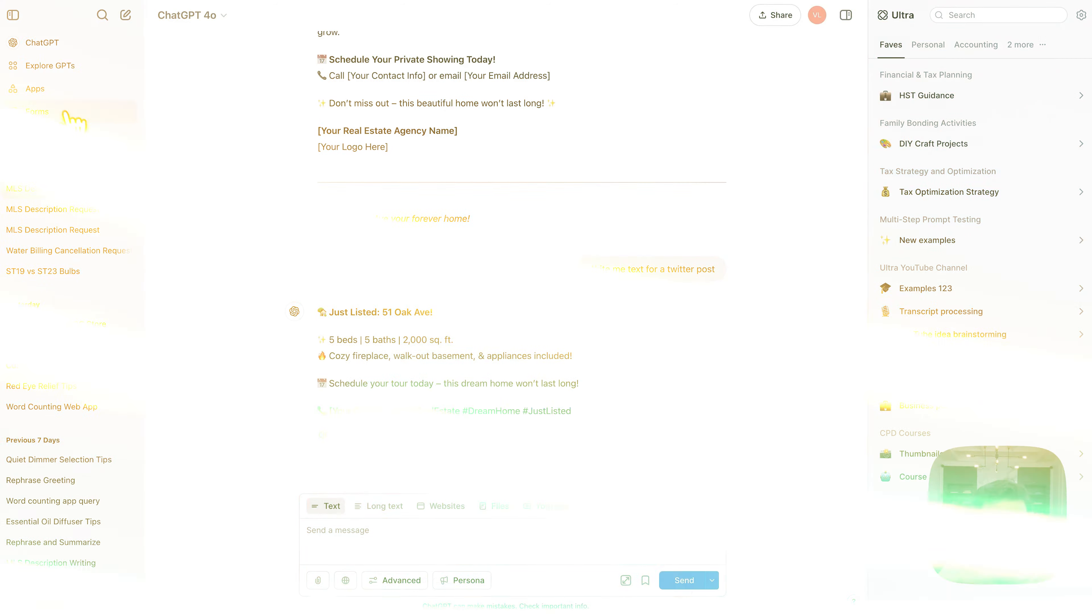
# Step: Create a new form named "Hooks and titles" with the video camera icon found by searching for "video"
pyautogui.click(45, 111)
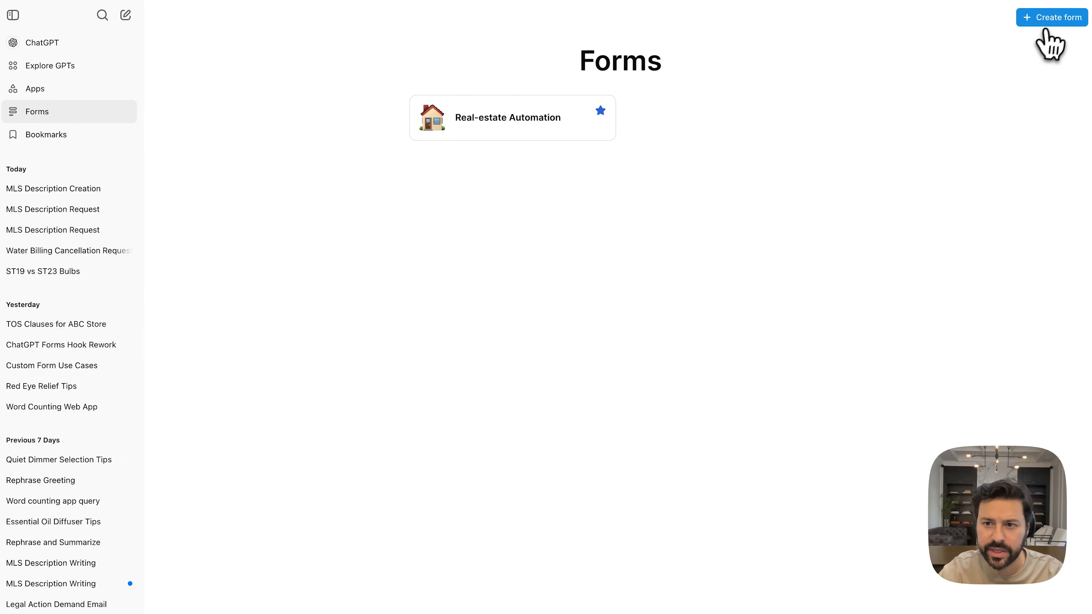
pyautogui.click(1049, 18)
pyautogui.click(967, 93)
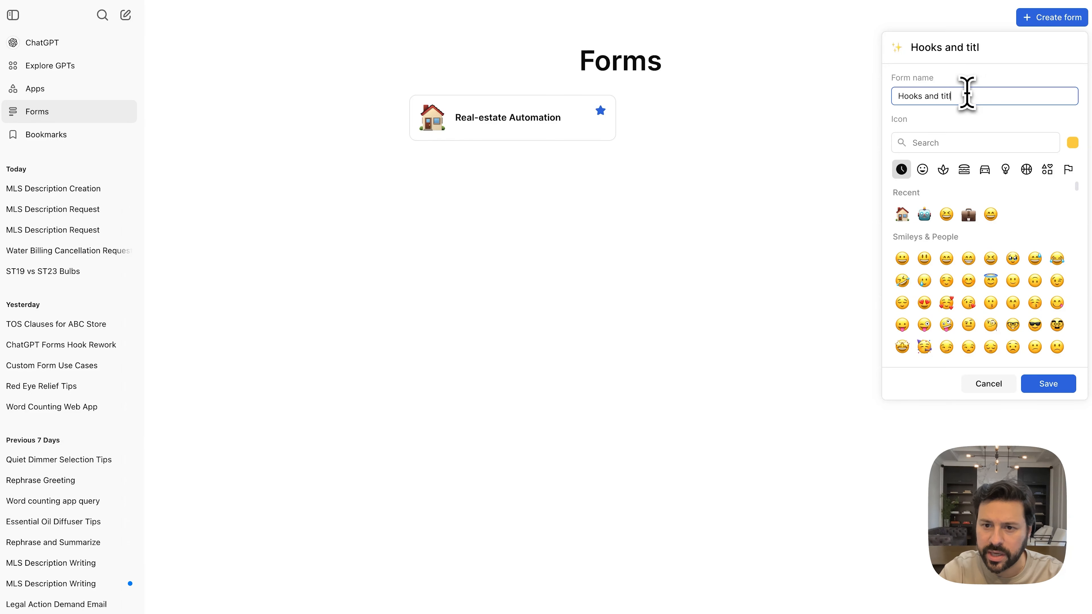
pyautogui.click(946, 140)
pyautogui.write('video')
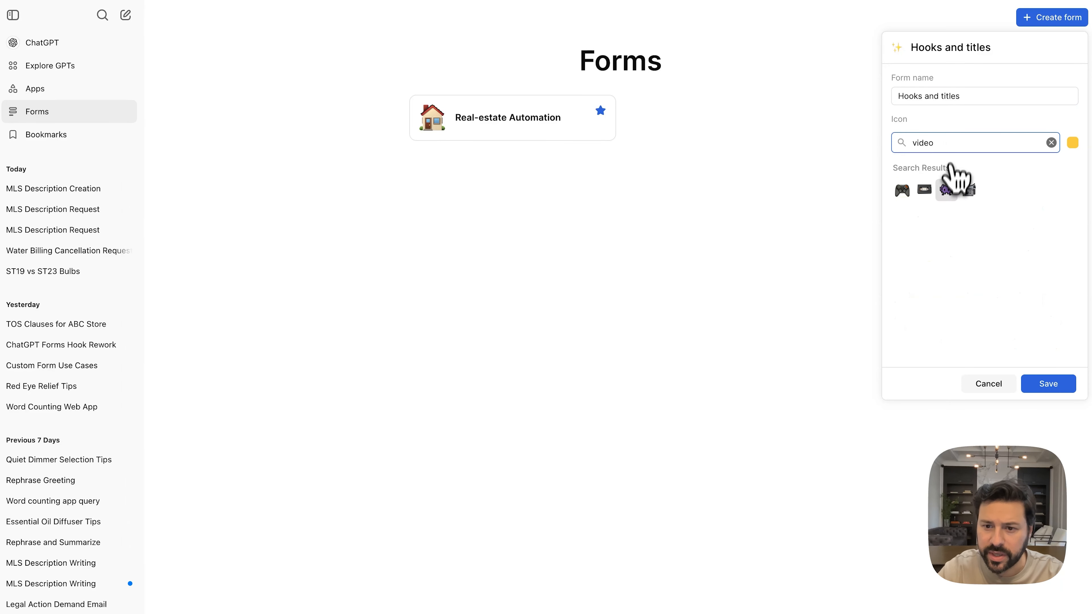
pyautogui.click(969, 190)
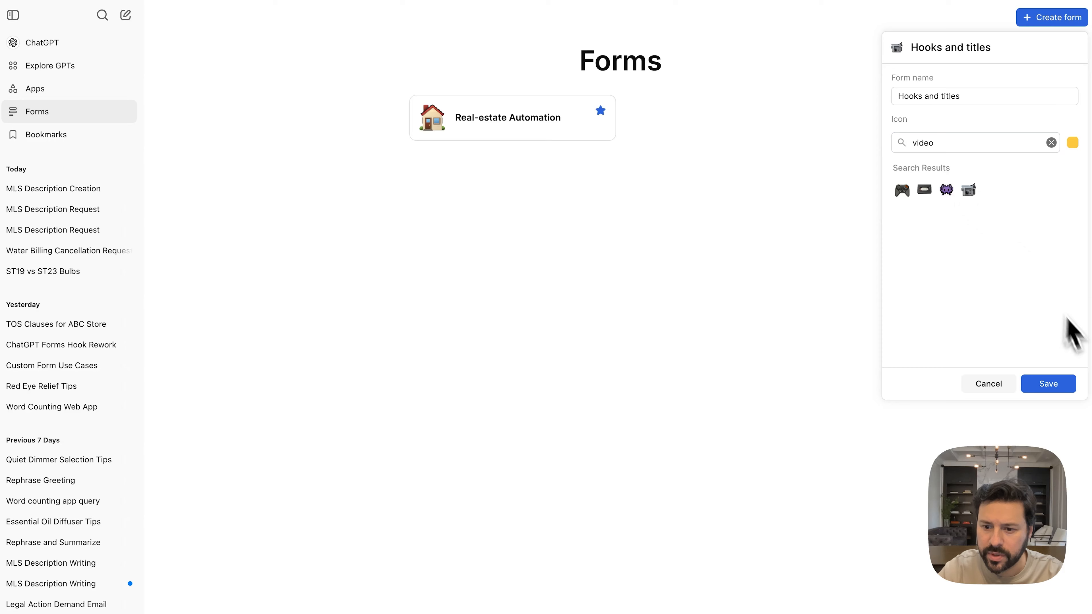
pyautogui.click(1049, 388)
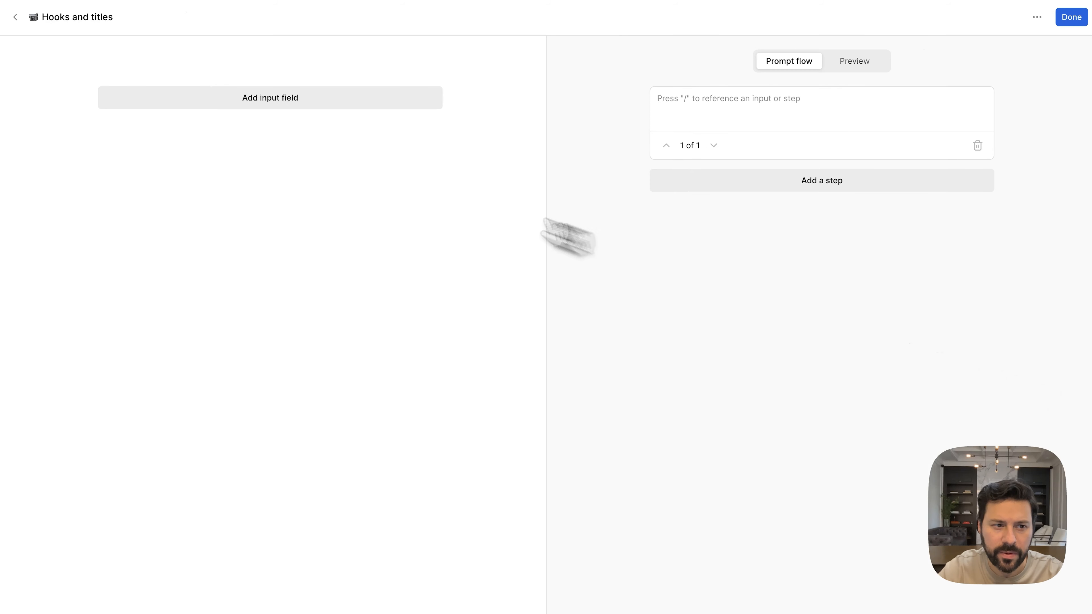
# Step: Add a Short Text input field labelled "What is the video about" to the form
pyautogui.click(340, 108)
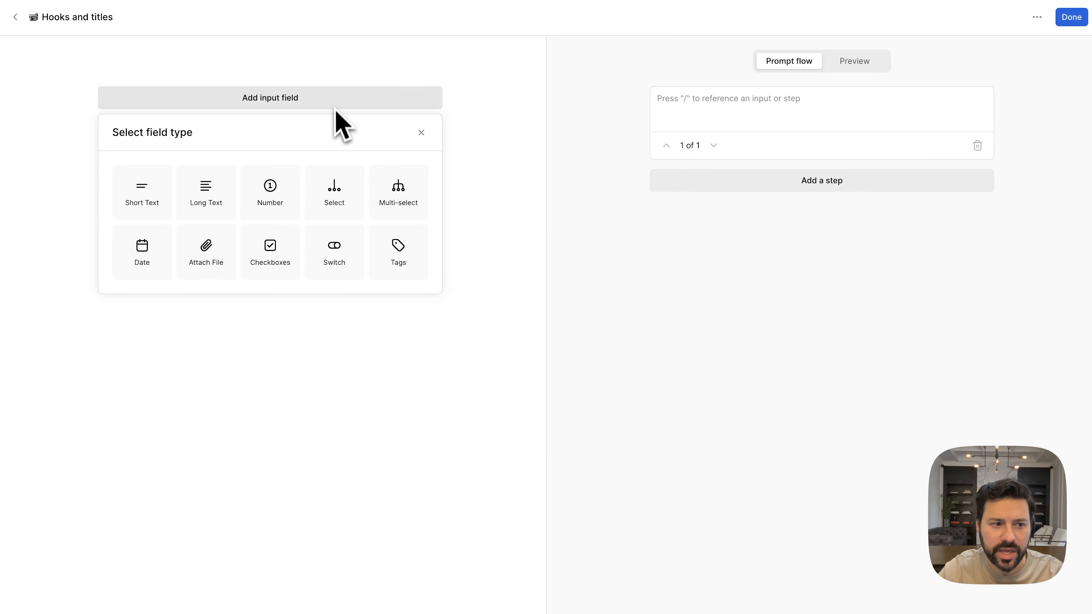
pyautogui.click(154, 194)
pyautogui.click(168, 187)
pyautogui.write('What is the video about')
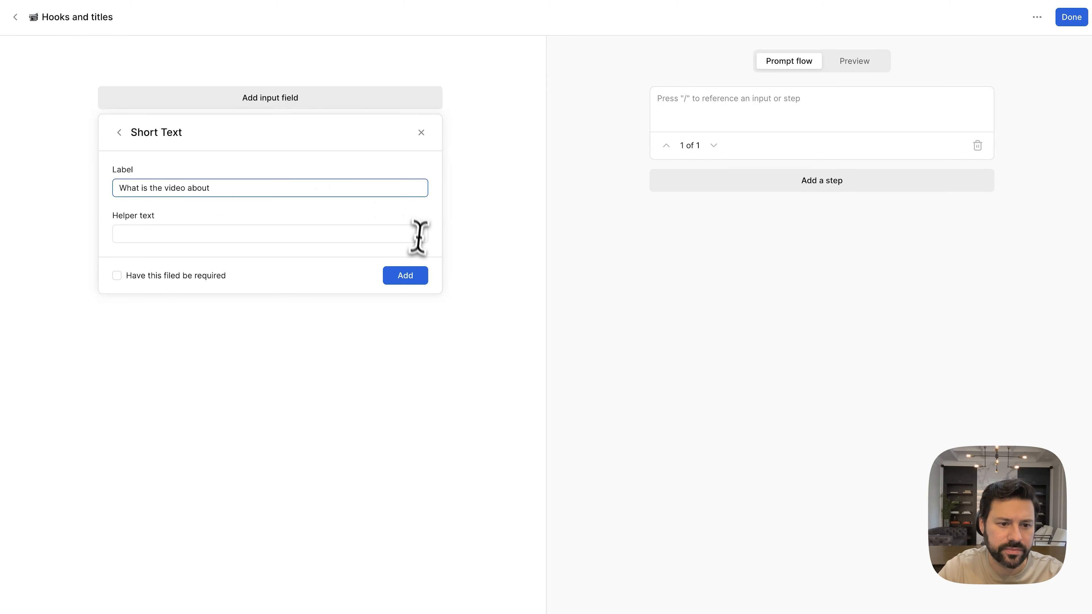
pyautogui.click(405, 277)
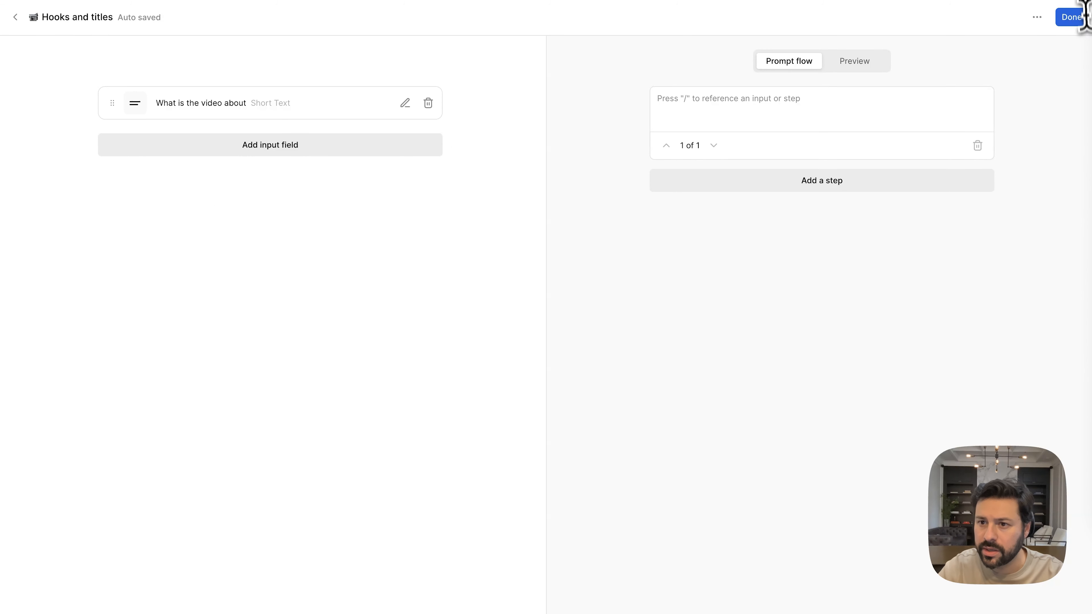
# Step: Paste the prompt for rewriting the 8 raw hooks into the first prompt step and delete its existing video-topic text
pyautogui.click(829, 106)
pyautogui.hotkey('ctrl', 'v')
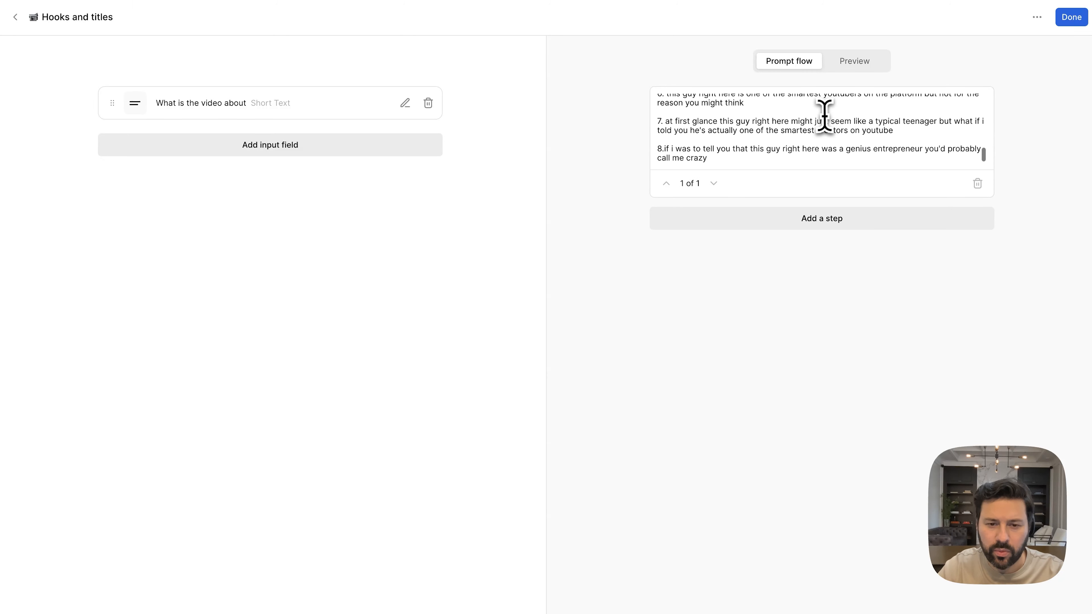
pyautogui.scroll(3, 822, 114)
pyautogui.scroll(-1, 779, 122)
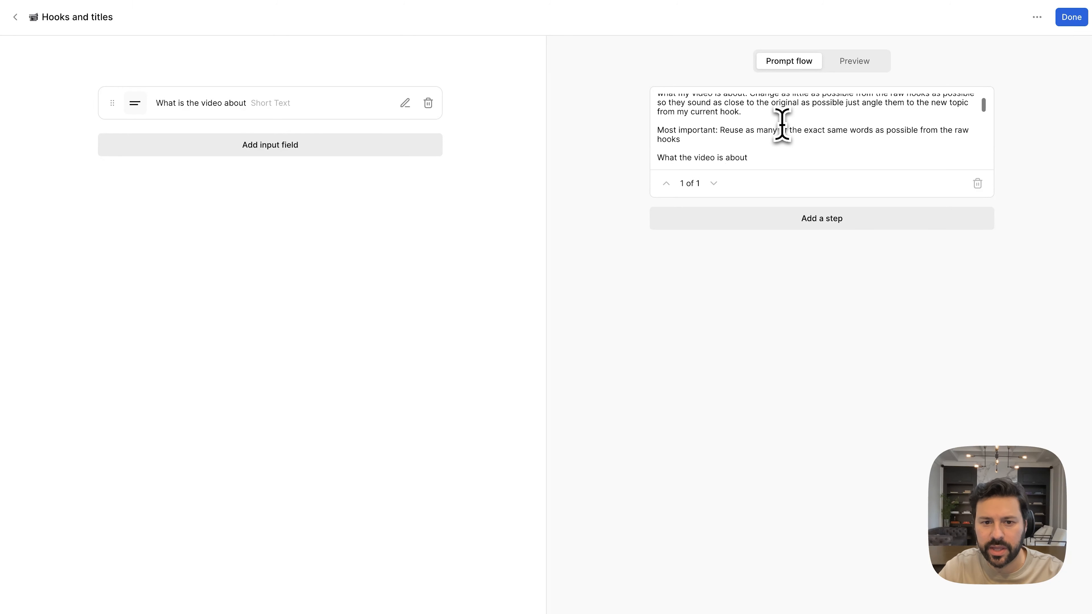
pyautogui.scroll(-1, 780, 127)
pyautogui.tripleClick(759, 143)
pyautogui.press('BackSpace')
pyautogui.scroll(3, 760, 146)
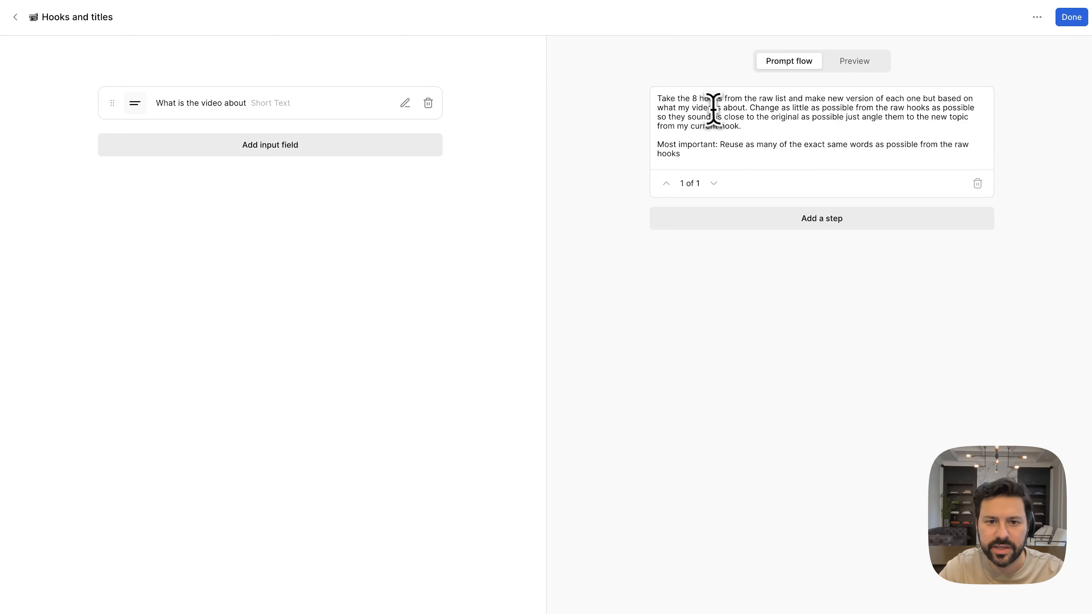
pyautogui.moveTo(693, 100); pyautogui.dragTo(760, 108)
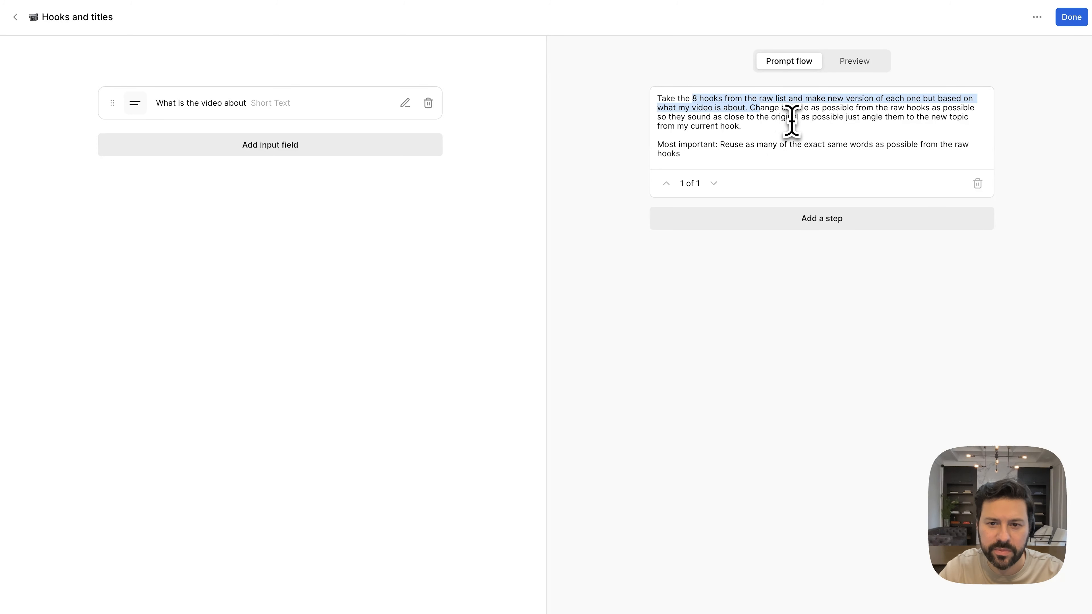
# Step: Read through the first prompt step, examining its rewriting instructions and the numbered raw hooks from YouTube videos
pyautogui.scroll(-1, 793, 123)
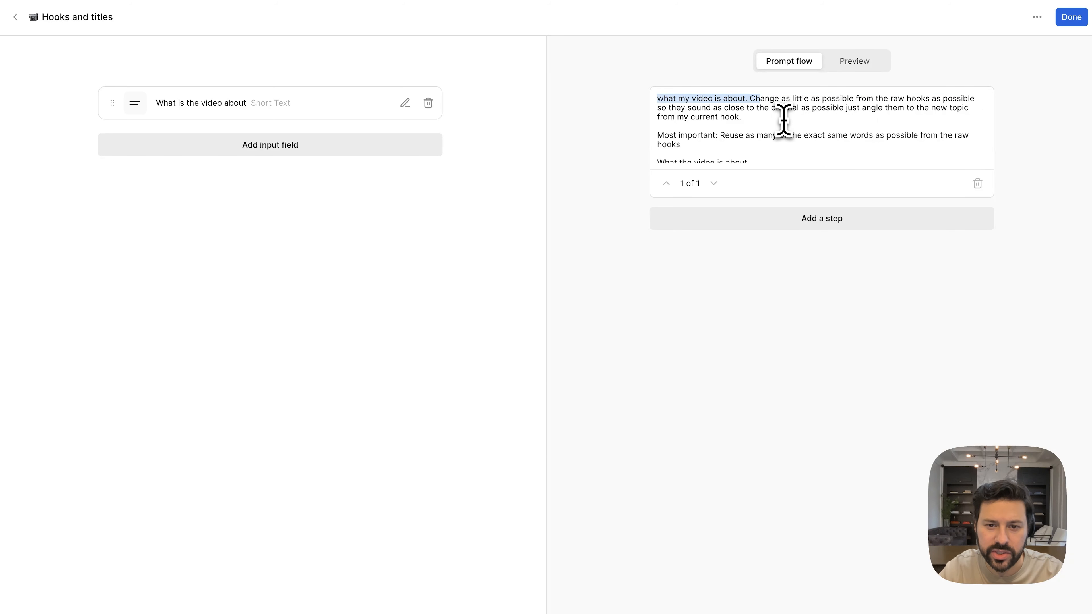
pyautogui.scroll(-4, 785, 121)
pyautogui.scroll(1, 765, 121)
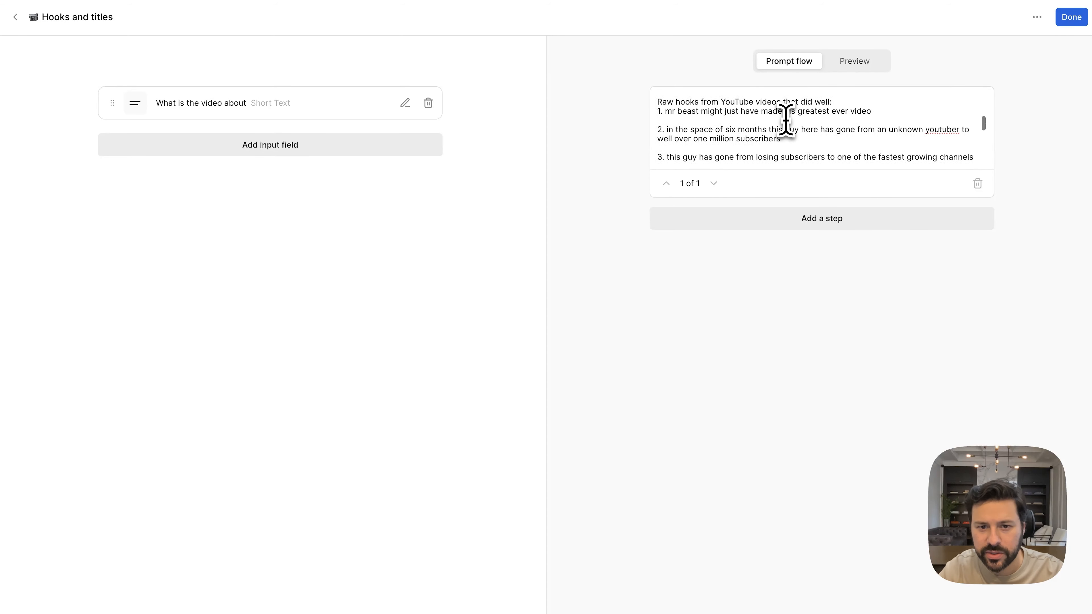
pyautogui.scroll(-2, 753, 118)
pyautogui.scroll(2, 727, 114)
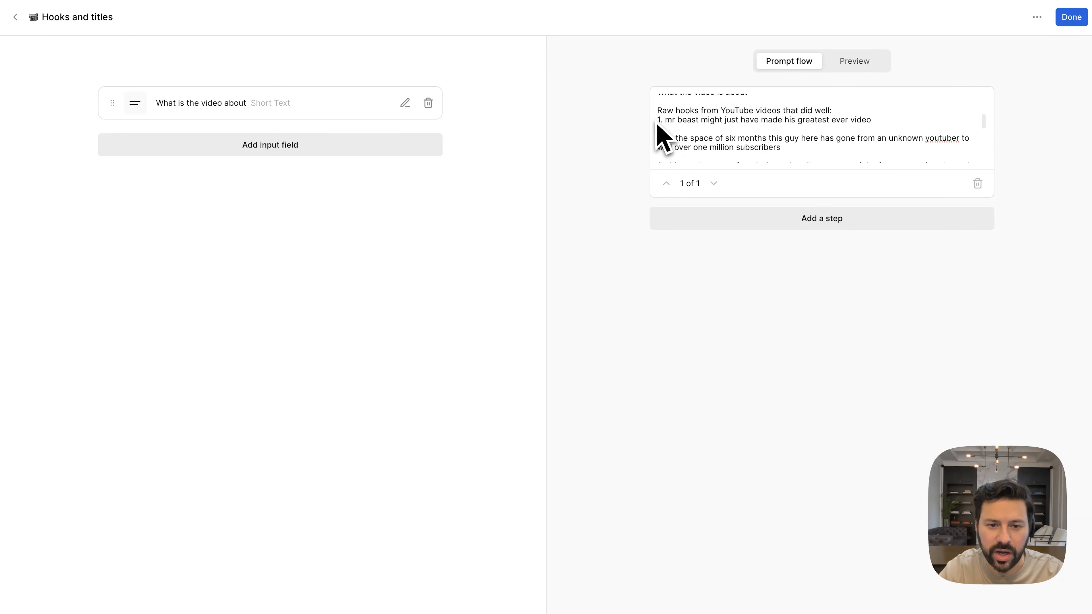
pyautogui.moveTo(661, 120); pyautogui.dragTo(686, 121)
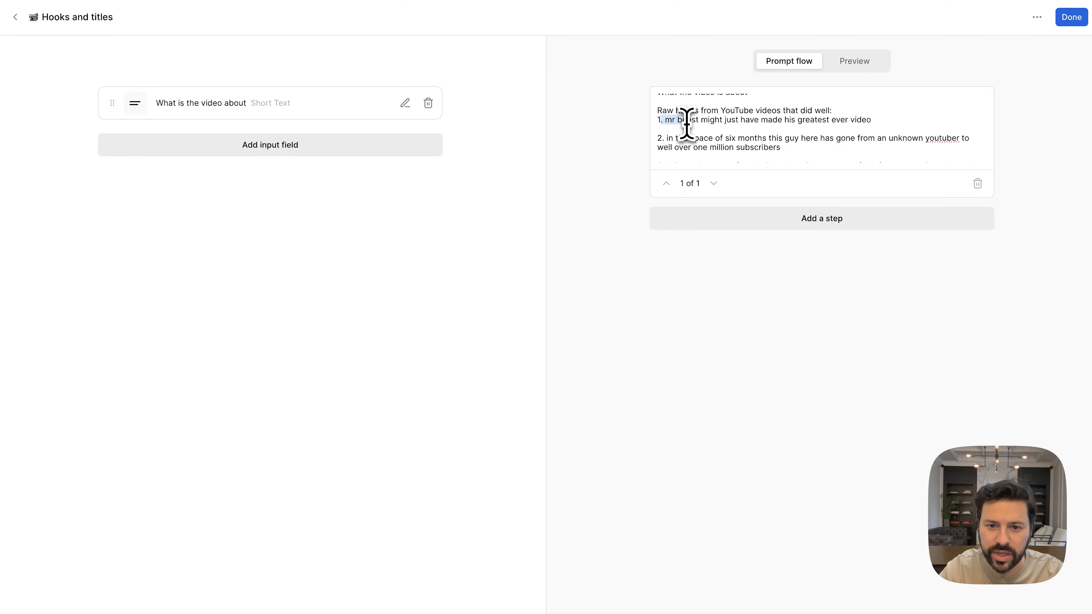
pyautogui.scroll(-1, 687, 124)
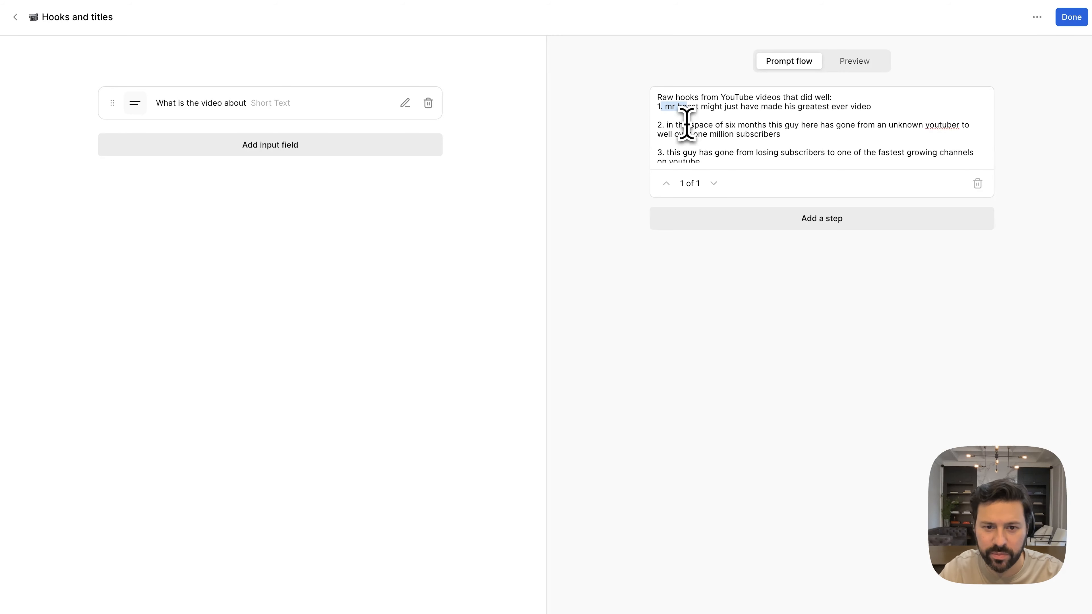
pyautogui.scroll(1, 686, 116)
pyautogui.scroll(-3, 684, 123)
pyautogui.scroll(-3, 680, 127)
pyautogui.moveTo(706, 158); pyautogui.dragTo(658, 131)
pyautogui.scroll(5, 694, 139)
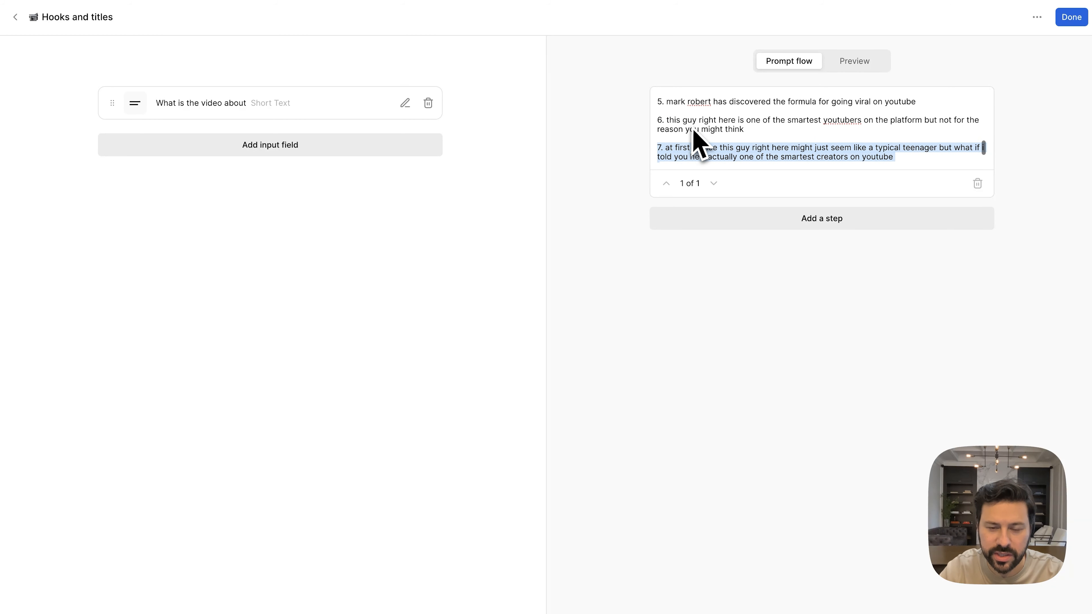
pyautogui.scroll(5, 696, 129)
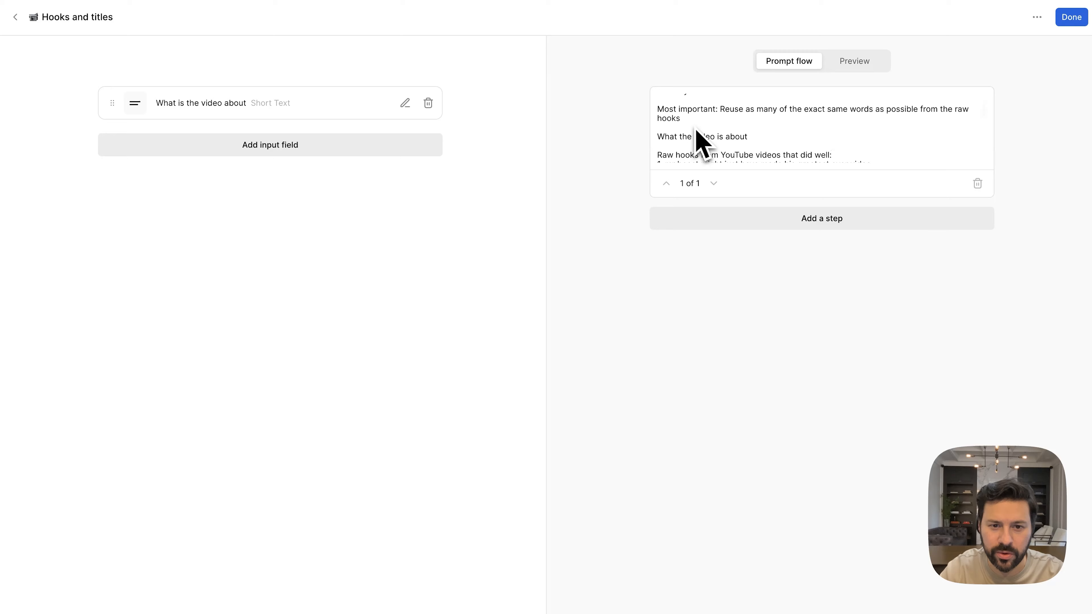
pyautogui.scroll(-8, 698, 140)
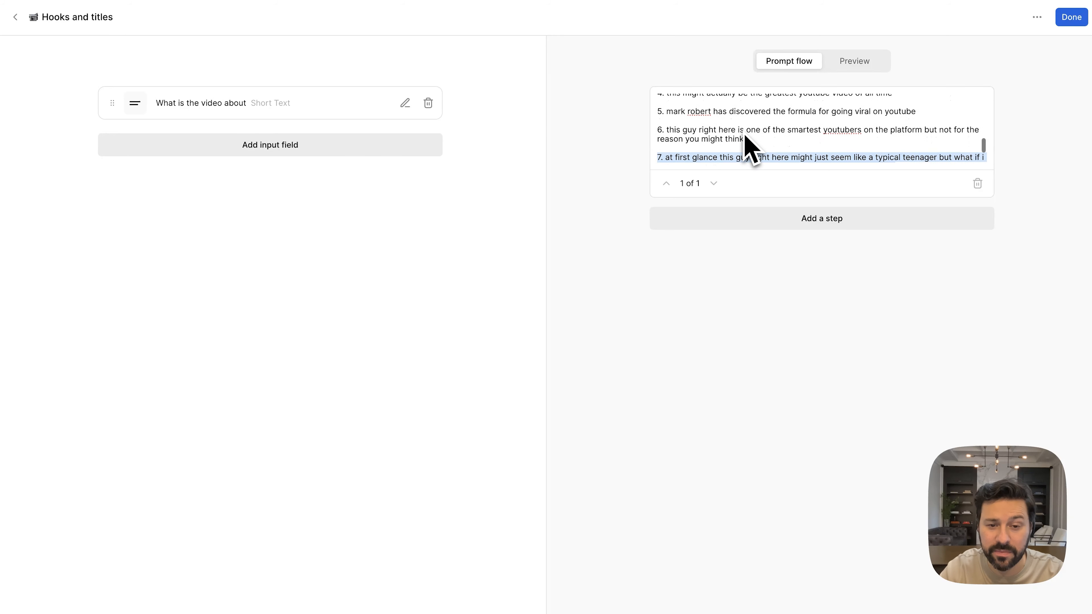
pyautogui.scroll(-2, 748, 149)
pyautogui.scroll(10, 748, 148)
pyautogui.scroll(2, 750, 148)
pyautogui.scroll(-1, 751, 151)
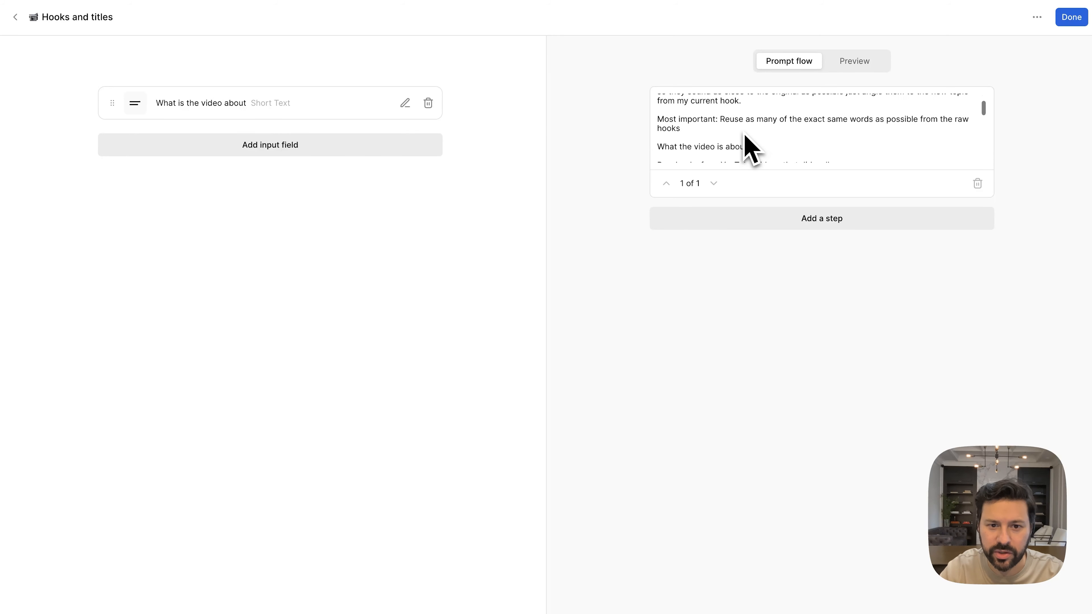
# Step: Complete the prompt line as "What the video is about:" followed by a reference to the "What is the video about" input
pyautogui.scroll(-1, 746, 151)
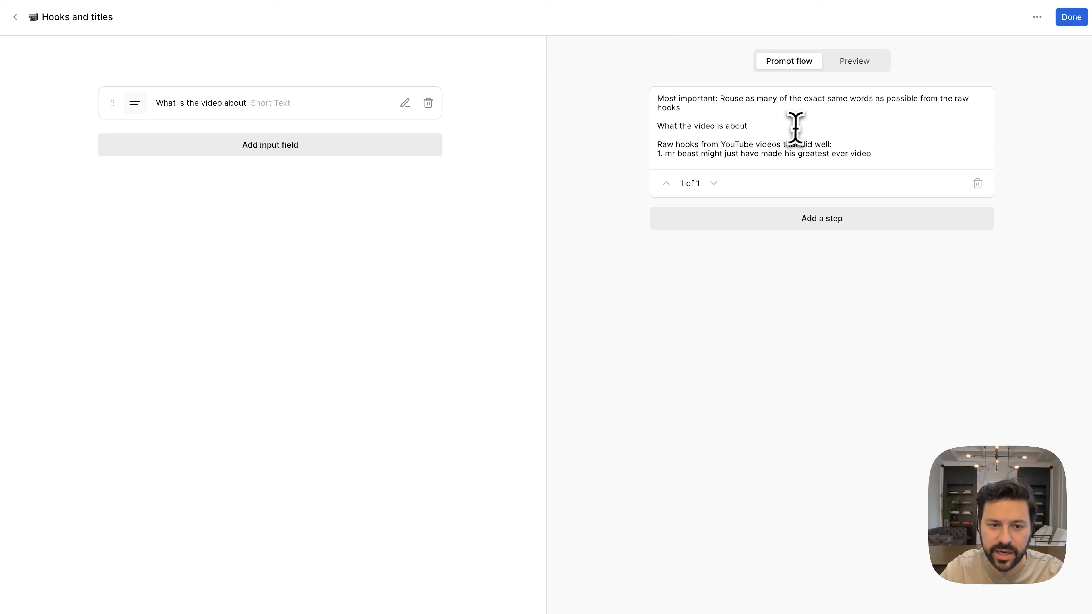
pyautogui.scroll(-1, 802, 175)
pyautogui.scroll(-1, 800, 165)
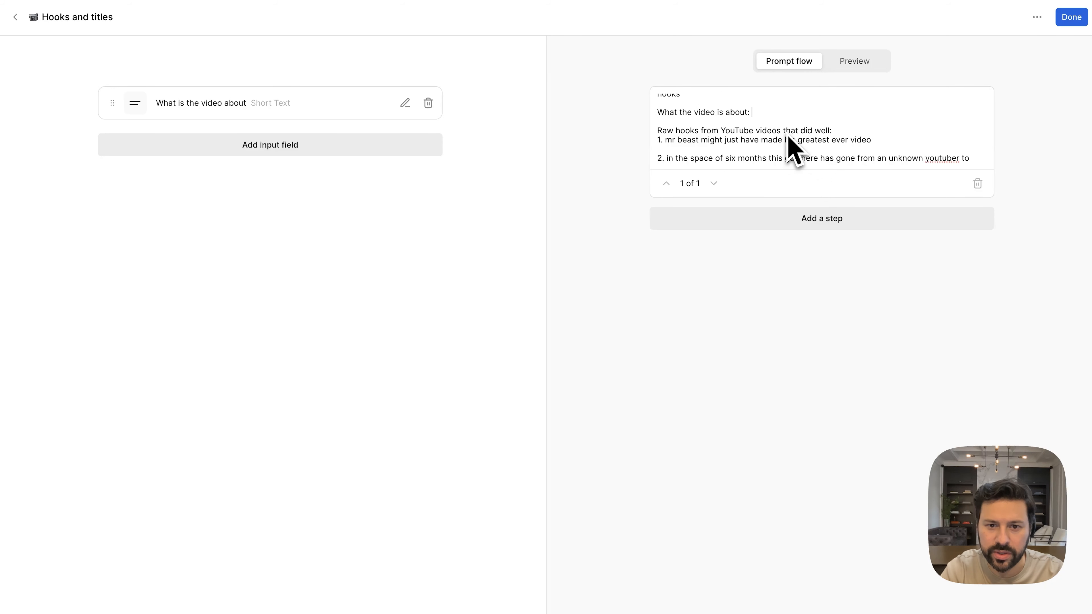
pyautogui.write('/')
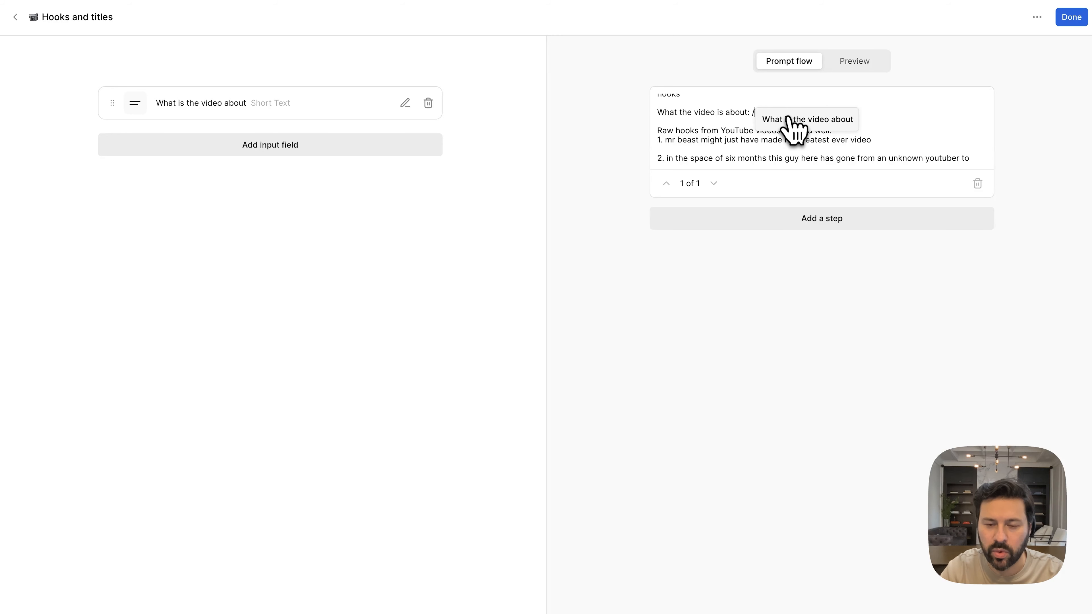
pyautogui.click(796, 121)
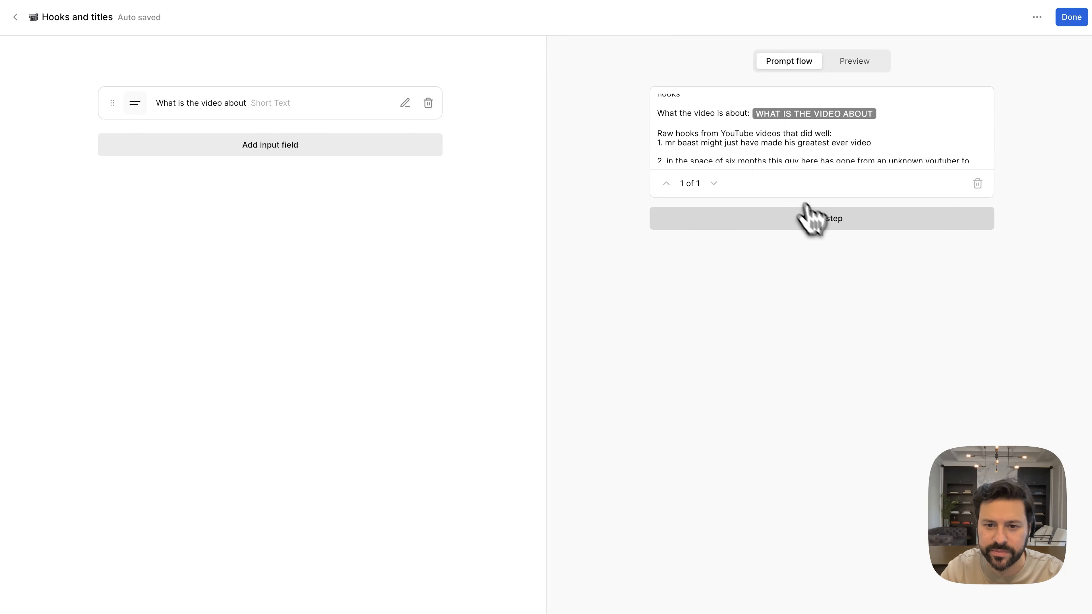
# Step: Add a second prompt step, paste in the prompt for rewriting the 3 raw titles, and review its title list
pyautogui.click(818, 223)
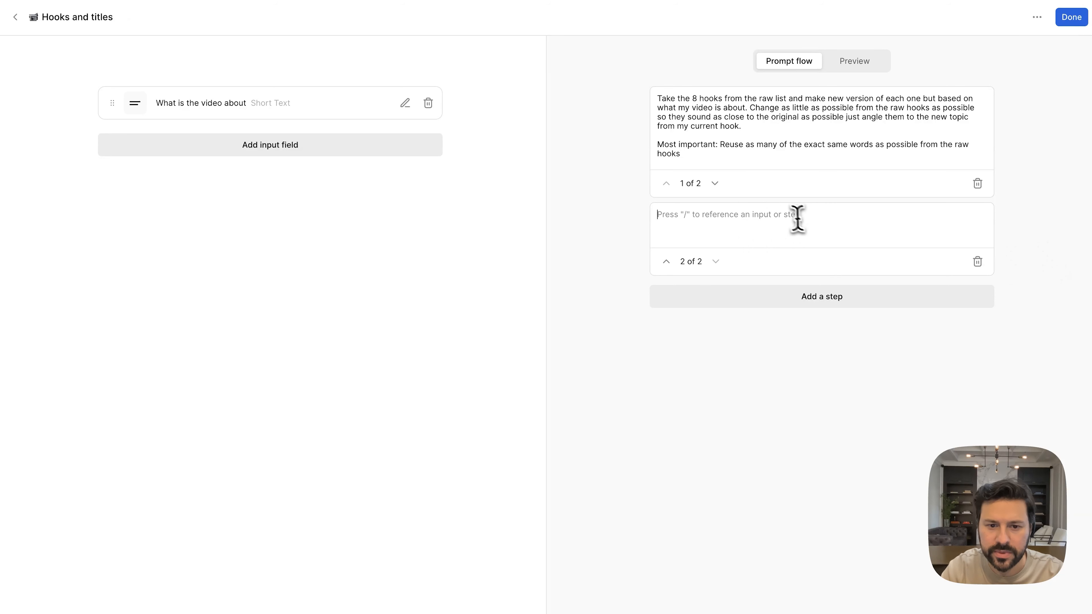
pyautogui.click(782, 218)
pyautogui.hotkey('ctrl', 'v')
pyautogui.scroll(2, 770, 220)
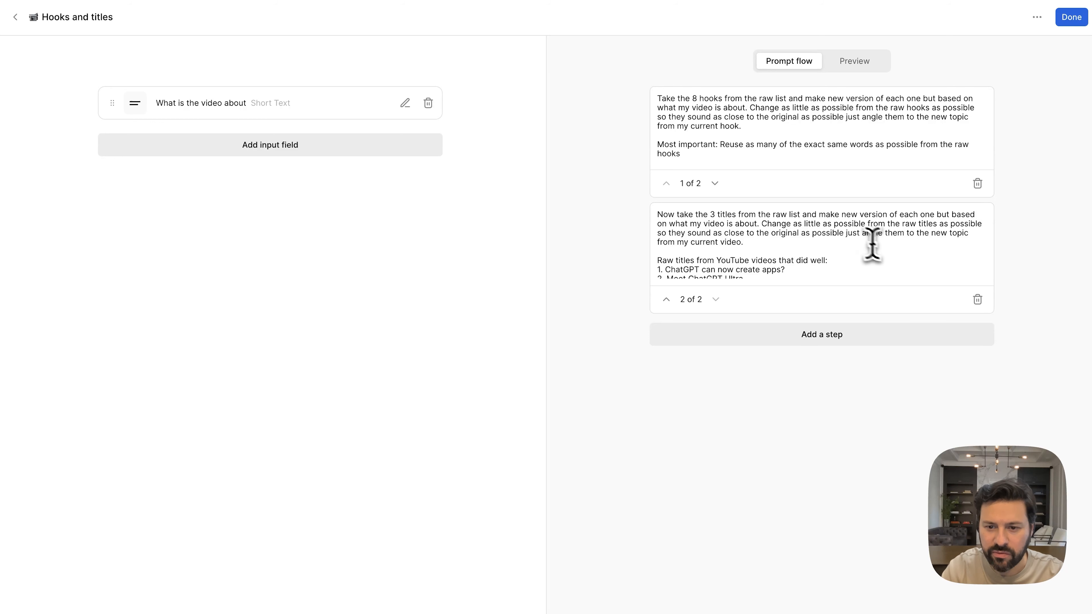
pyautogui.scroll(-1, 832, 250)
pyautogui.moveTo(882, 275); pyautogui.dragTo(648, 250)
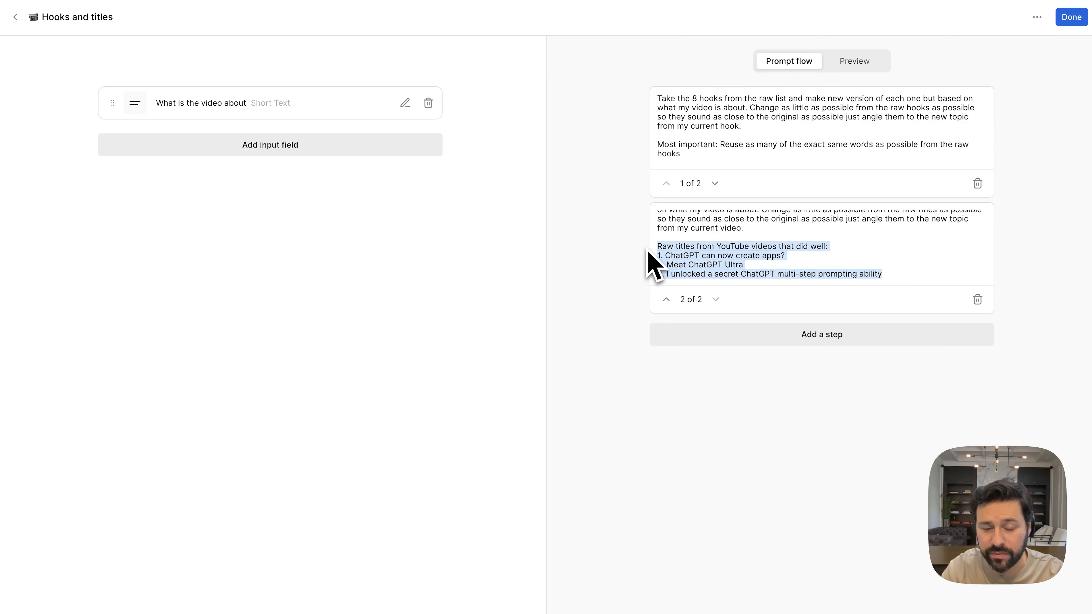
# Step: Add a Short Text input field labelled "Words that tiles must have" to the form
pyautogui.click(329, 146)
pyautogui.click(143, 244)
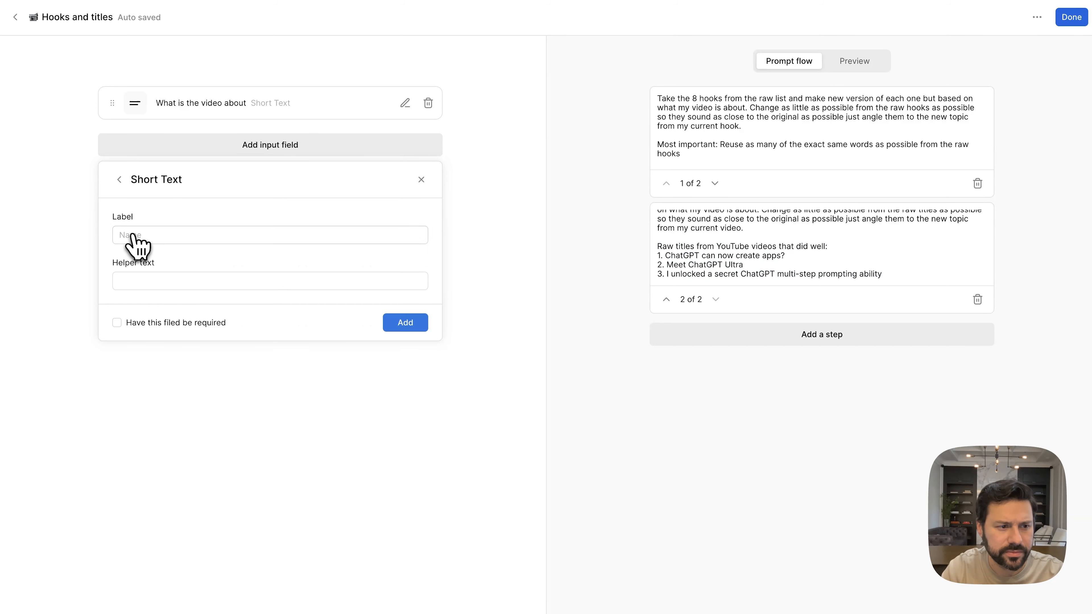
pyautogui.click(168, 234)
pyautogui.write('Words that ')
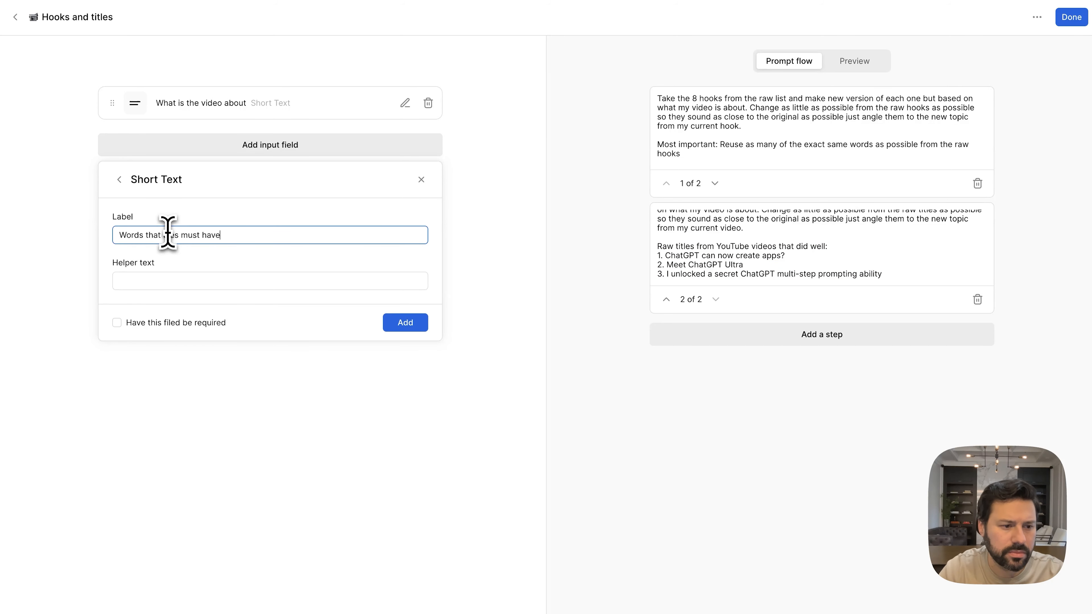
pyautogui.write('tiles must have')
pyautogui.click(402, 325)
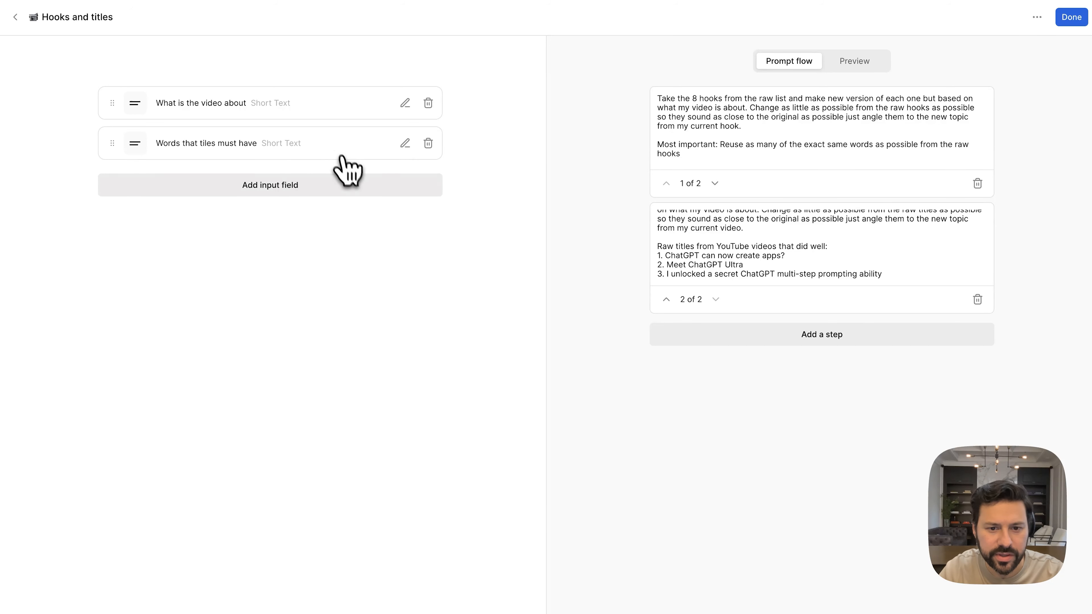
# Step: Insert "Titles you generate must contain these words:" plus the "Words that tiles must have" reference above the raw titles, and finish editing the form
pyautogui.click(776, 236)
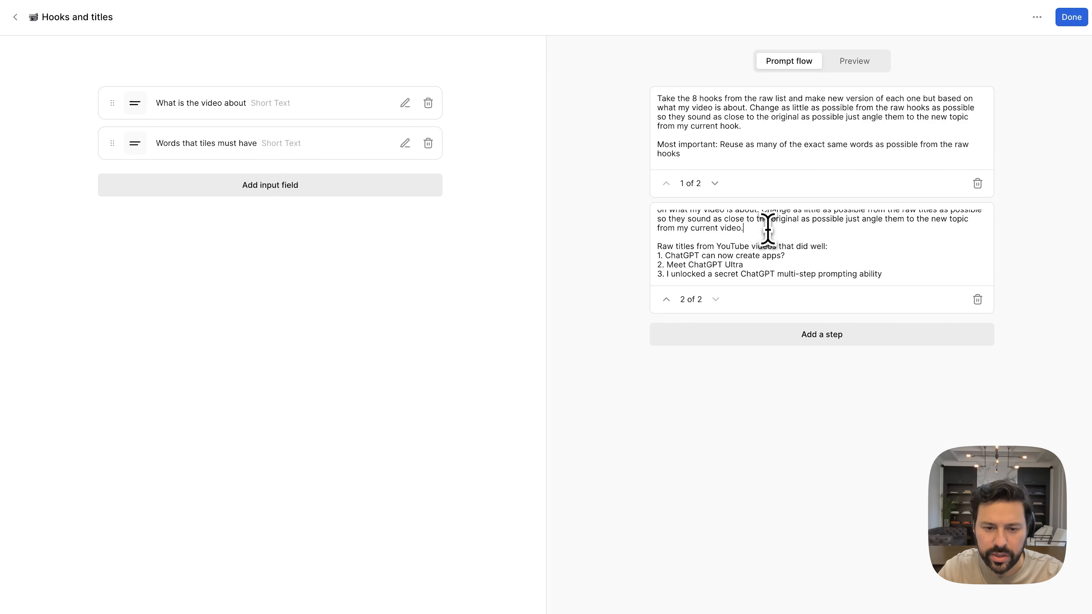
pyautogui.press('Return')
pyautogui.press('Return')
pyautogui.write('W')
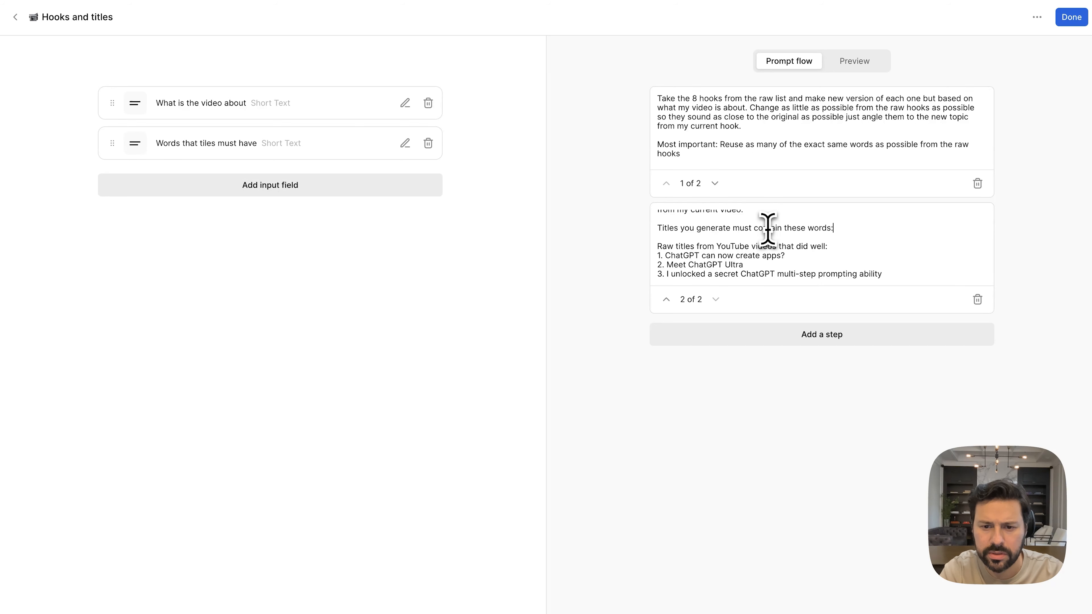
pyautogui.write(' /')
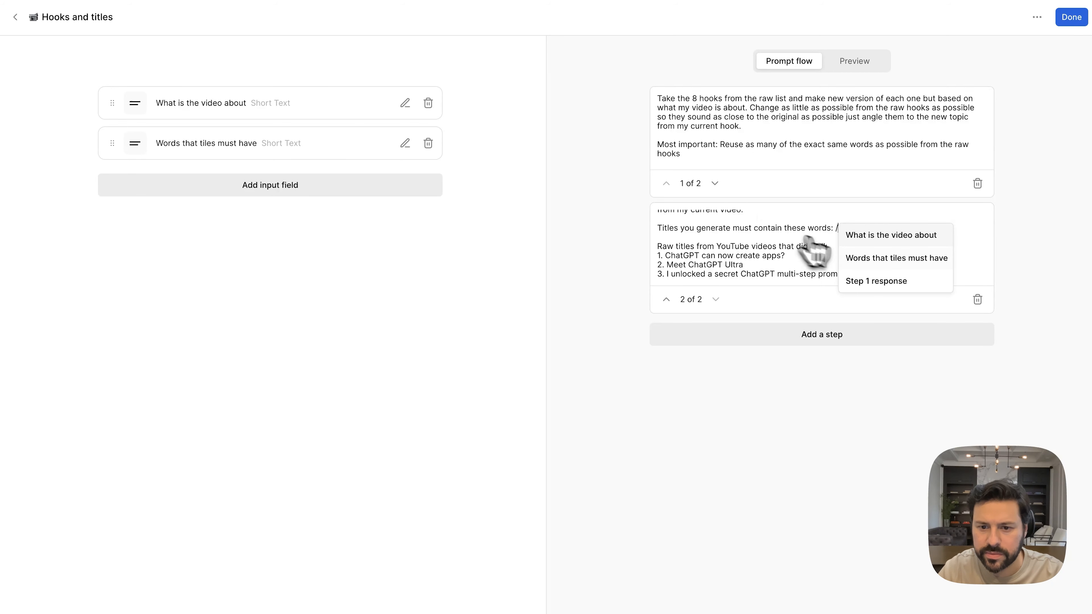
pyautogui.click(868, 258)
pyautogui.scroll(-2, 787, 237)
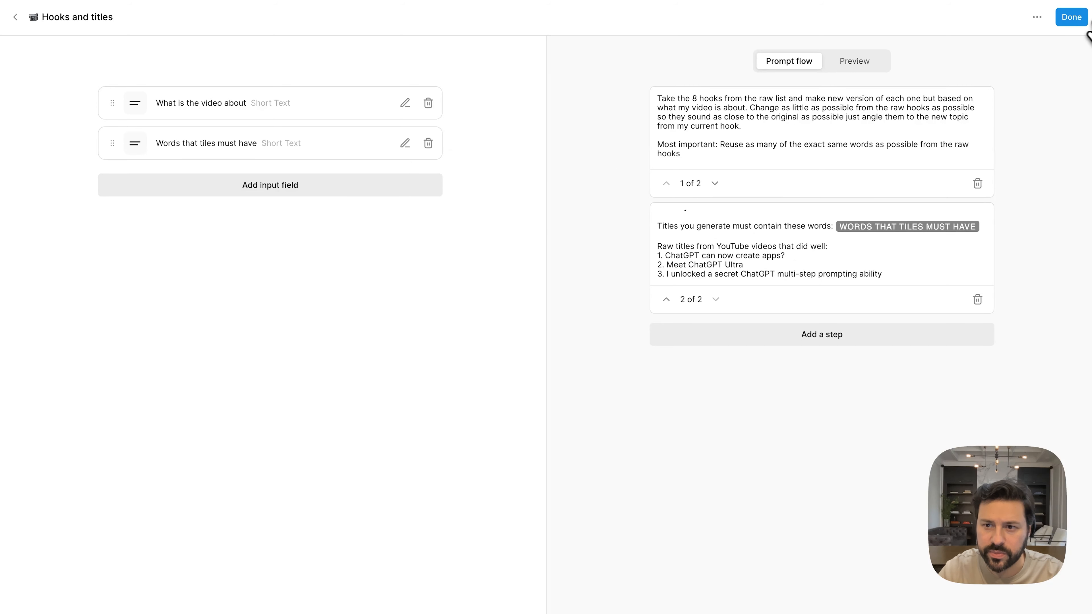
pyautogui.click(1071, 17)
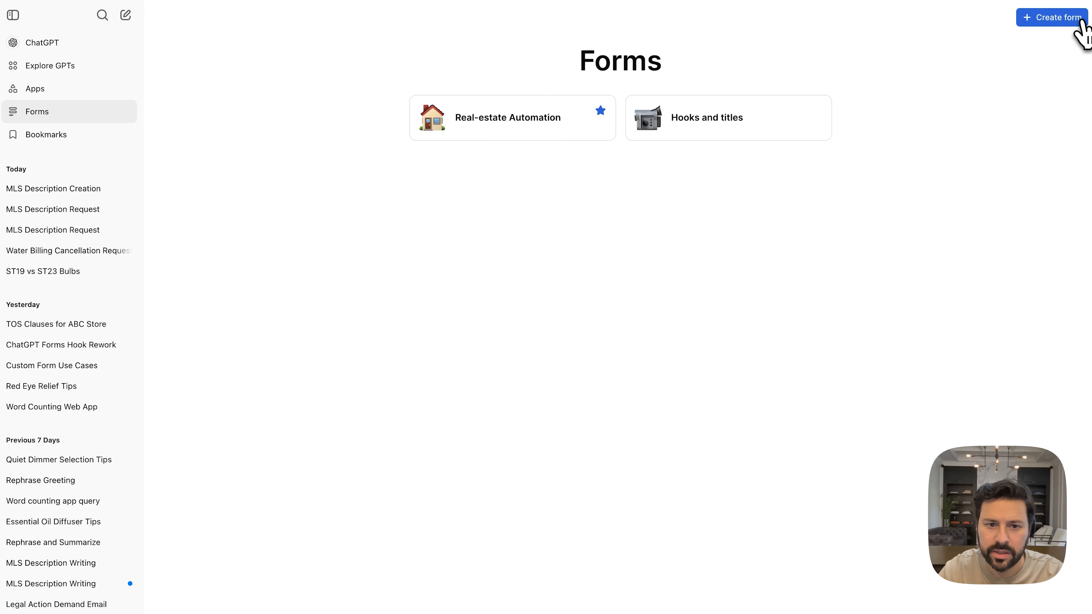
# Step: Run the "Hooks and titles" form with "ChatGPT now has a new feature called Forms that can automate your work" and title word "Forms"
pyautogui.click(706, 133)
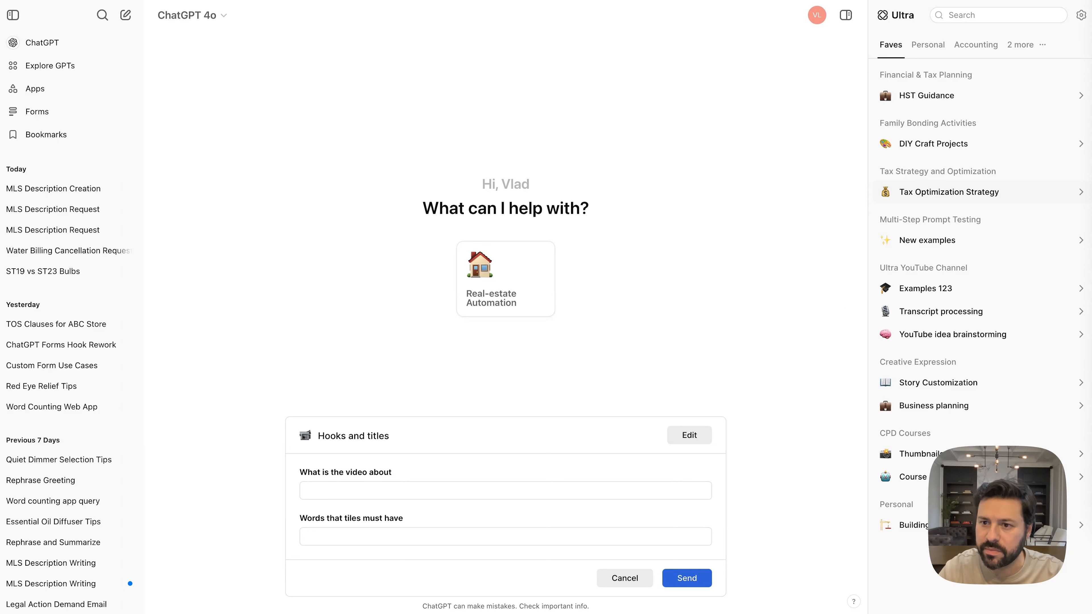
pyautogui.click(361, 491)
pyautogui.write('ChatGPT now has a new feature called Forms that can automate your work')
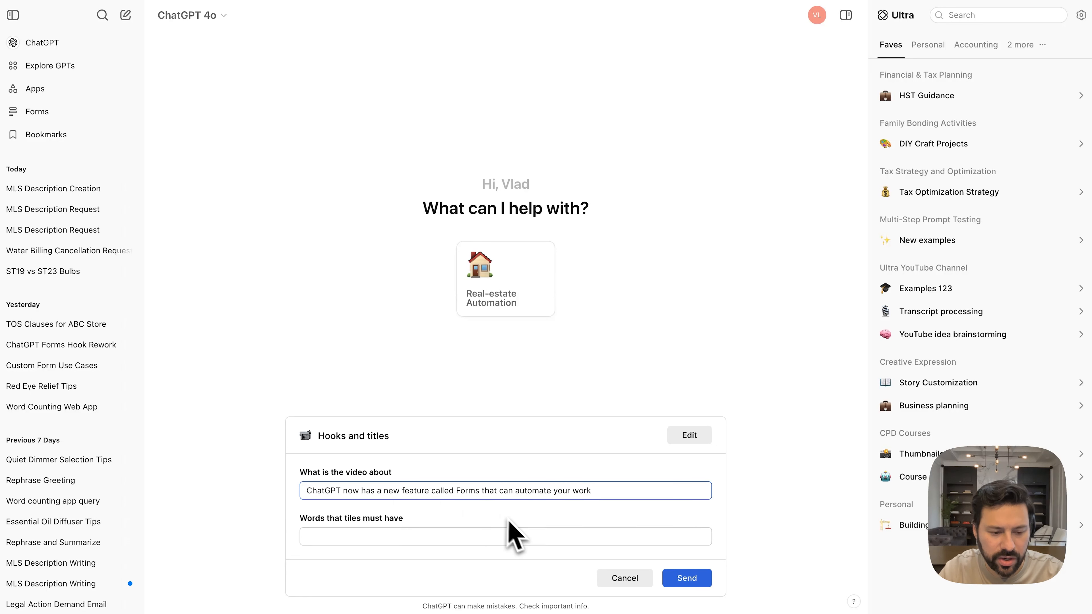
pyautogui.click(503, 536)
pyautogui.write('Forms')
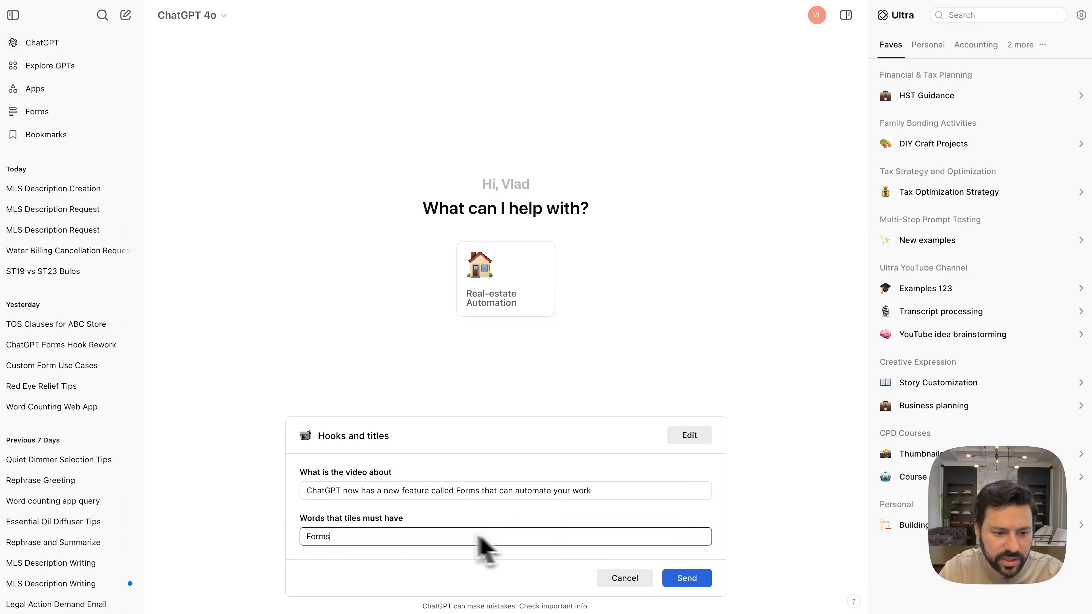
pyautogui.click(685, 579)
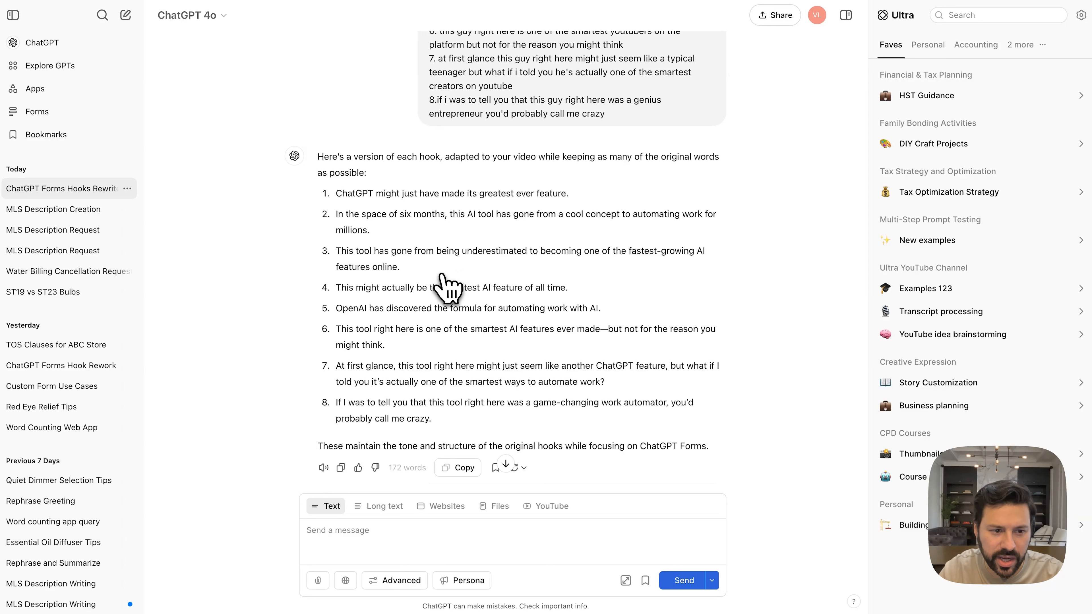
# Step: Examine the eight generated hooks and compare them with the raw hooks in the submitted prompt
pyautogui.moveTo(347, 288); pyautogui.dragTo(520, 289)
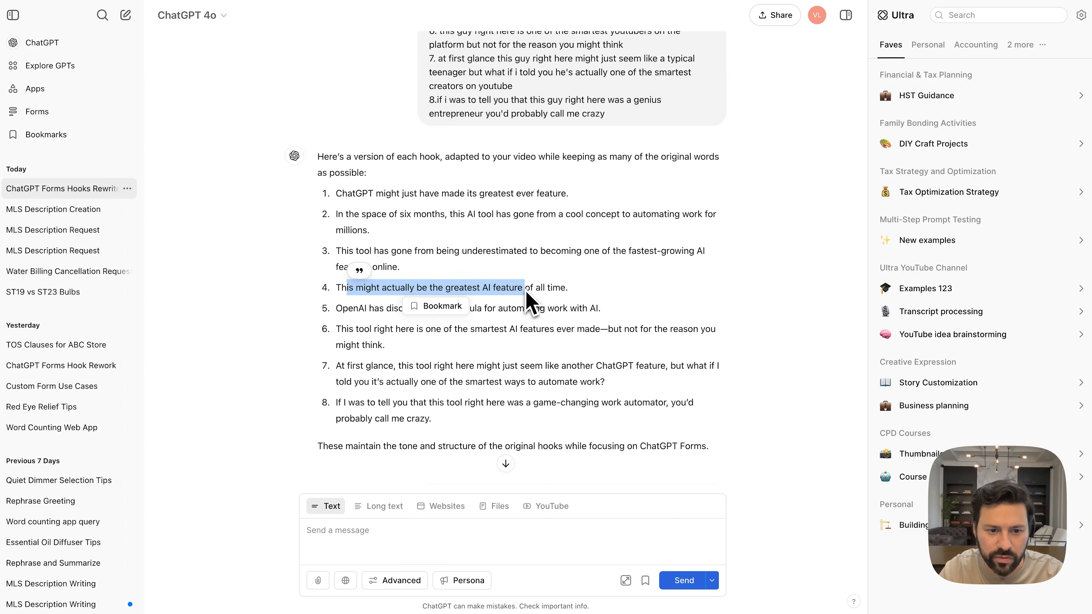
pyautogui.click(532, 303)
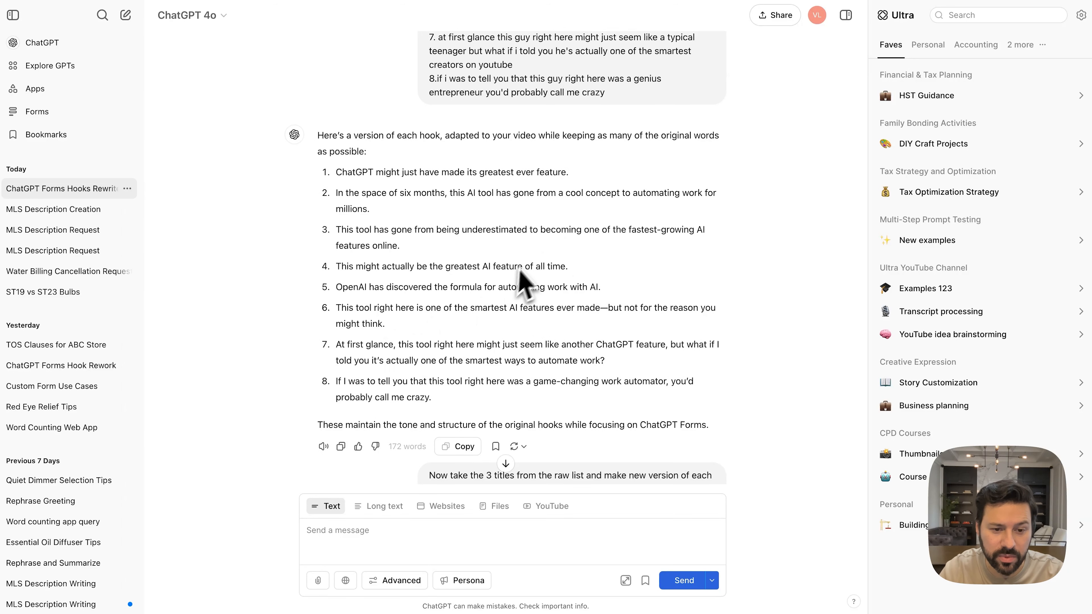
pyautogui.scroll(1, 525, 284)
pyautogui.moveTo(432, 413); pyautogui.dragTo(340, 185)
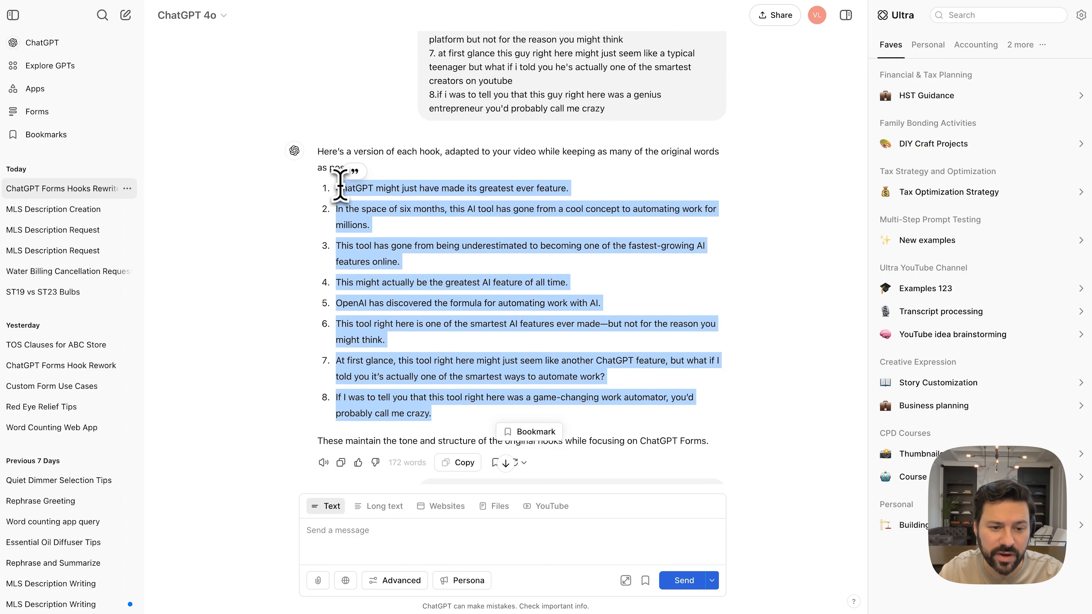
pyautogui.scroll(6, 382, 237)
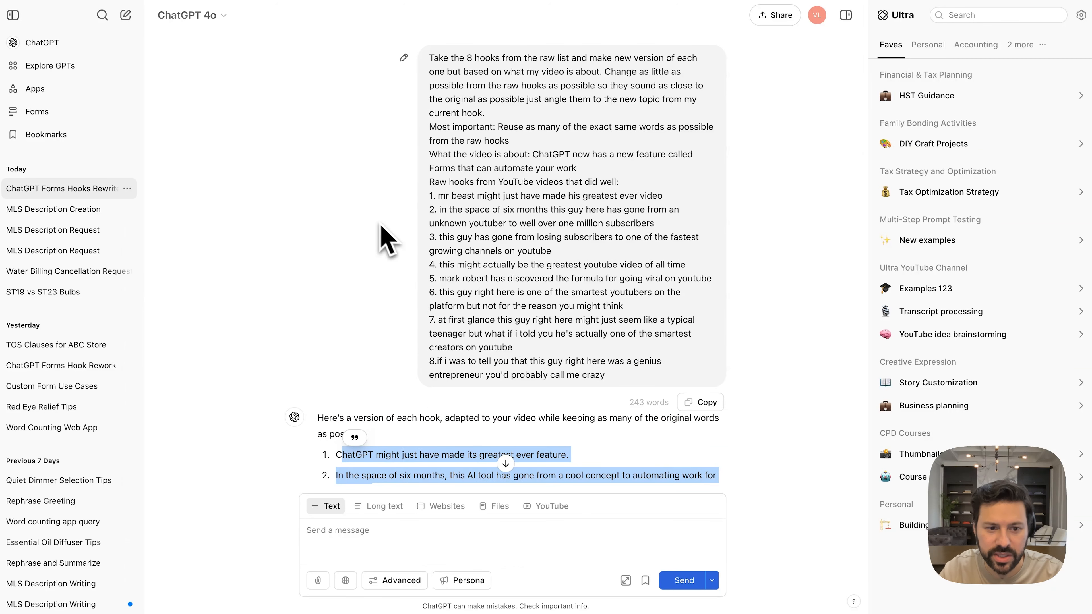
pyautogui.click(380, 226)
pyautogui.moveTo(605, 351); pyautogui.dragTo(464, 238)
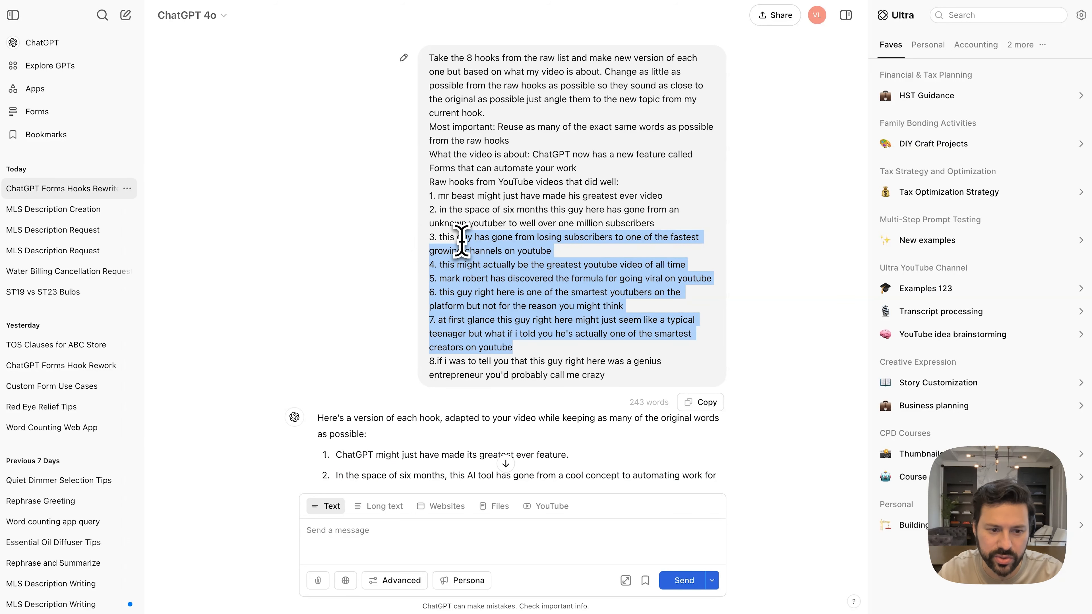
pyautogui.scroll(-2, 461, 241)
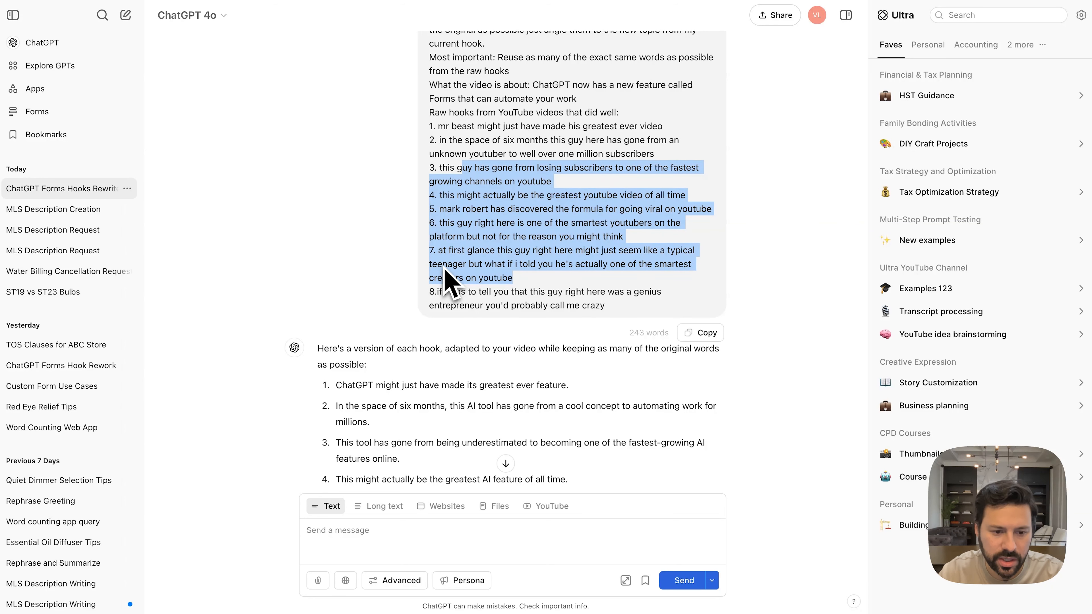
pyautogui.scroll(-5, 447, 280)
pyautogui.click(409, 335)
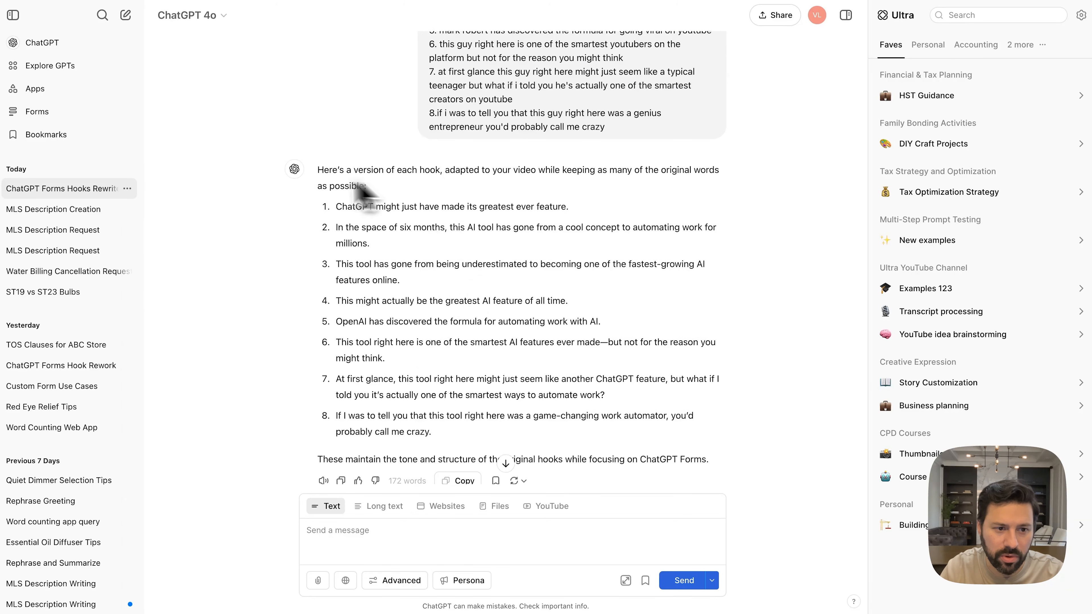
# Step: Examine the three generated titles and compare them with the raw titles and required word in the submitted prompt
pyautogui.scroll(-1, 608, 357)
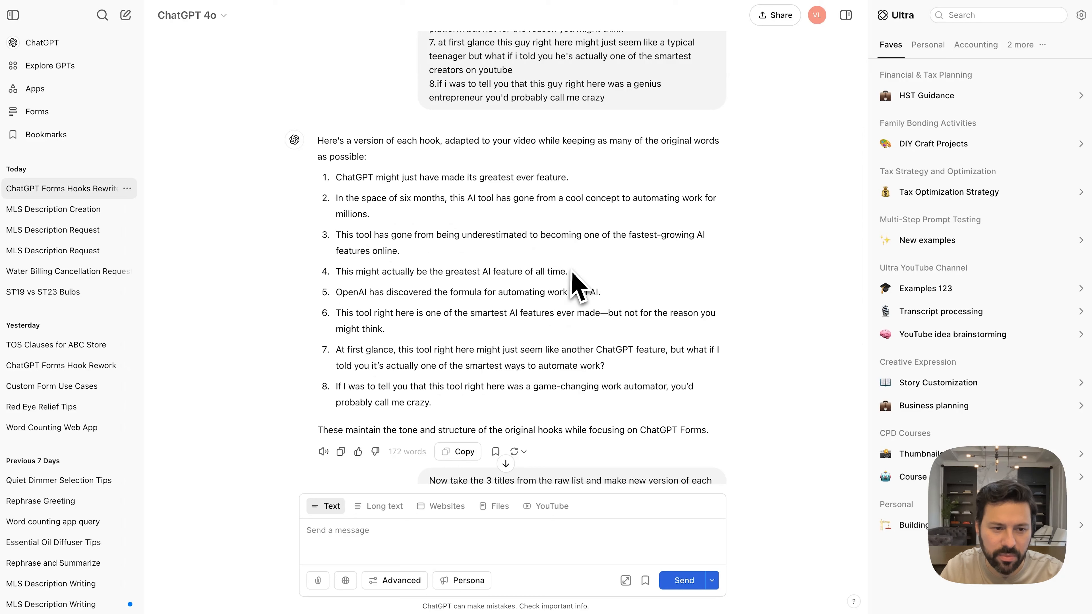
pyautogui.scroll(-10, 576, 286)
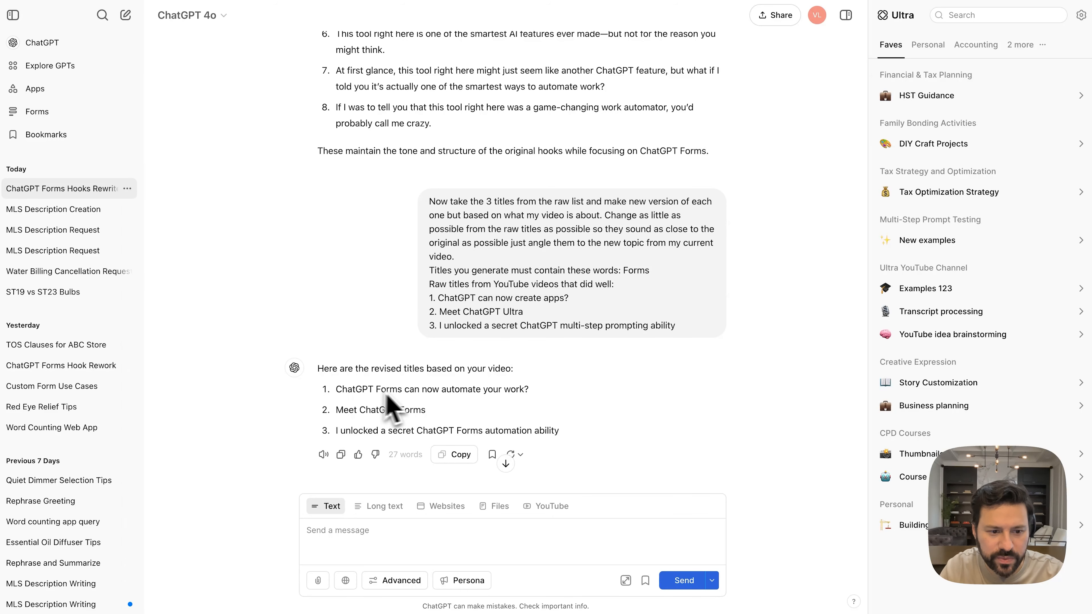
pyautogui.moveTo(531, 390); pyautogui.dragTo(356, 399)
pyautogui.click(357, 407)
pyautogui.click(494, 387)
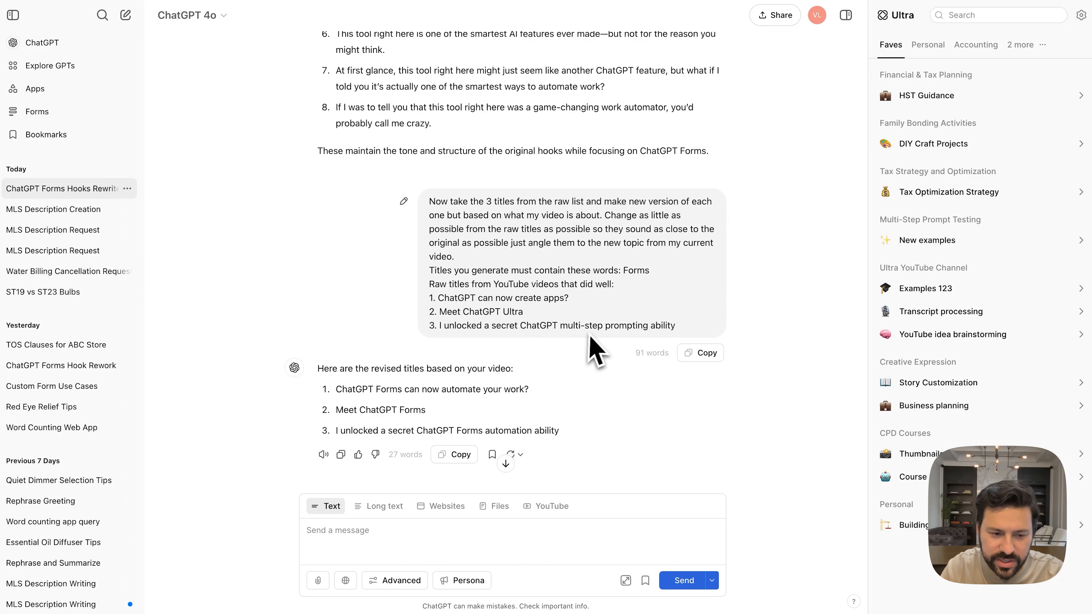
pyautogui.scroll(1, 387, 366)
pyautogui.scroll(3, 376, 358)
pyautogui.scroll(-5, 376, 358)
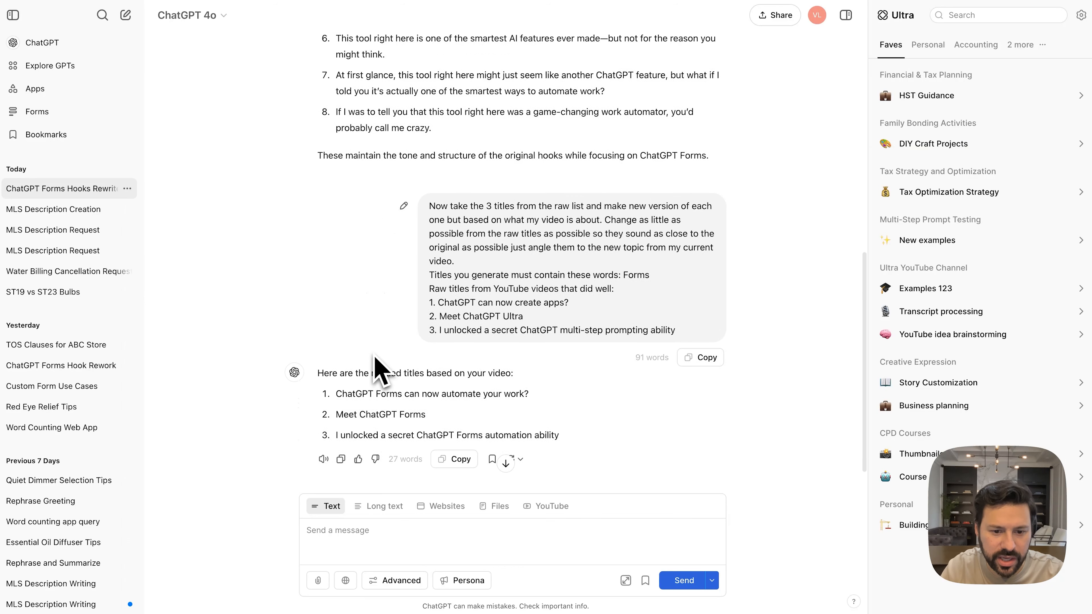
pyautogui.scroll(10, 375, 357)
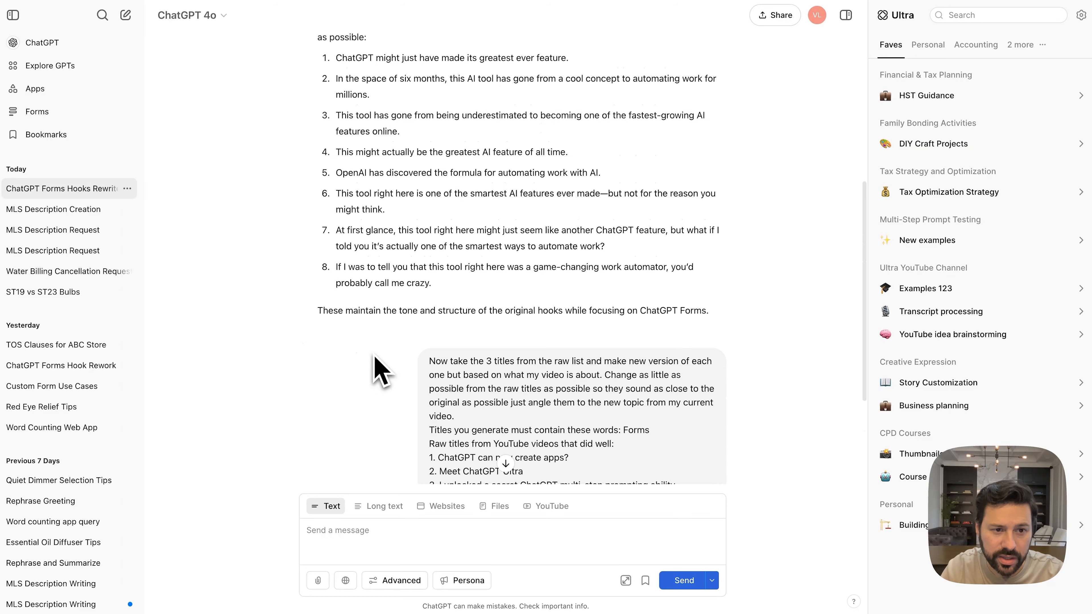
pyautogui.scroll(-9, 375, 357)
pyautogui.scroll(-2, 378, 370)
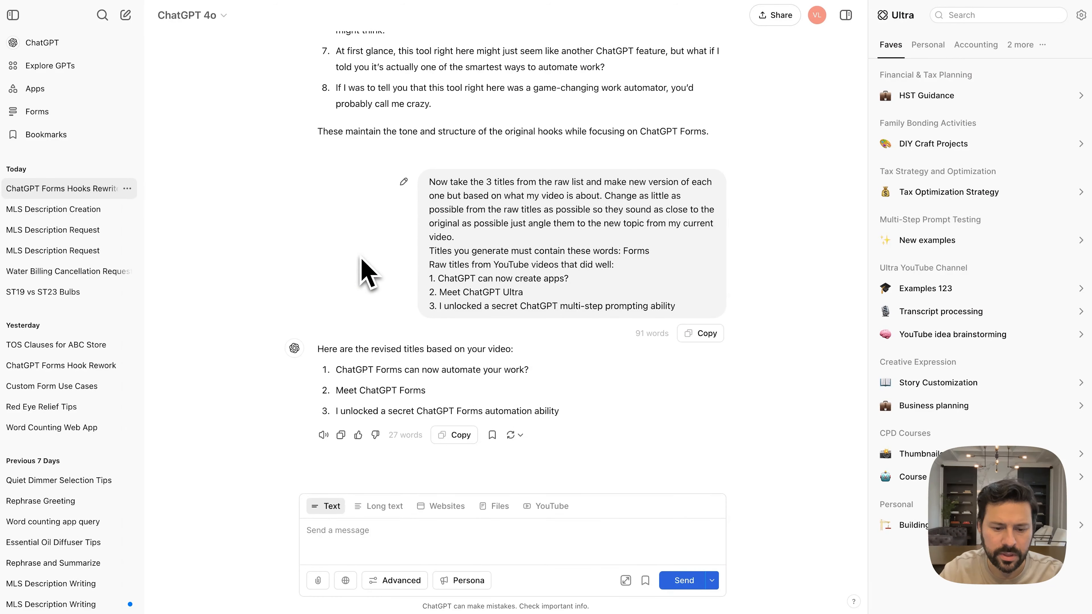
# Step: Create a new form named "Township category selector" with the construction crane emoji as its icon
pyautogui.click(51, 116)
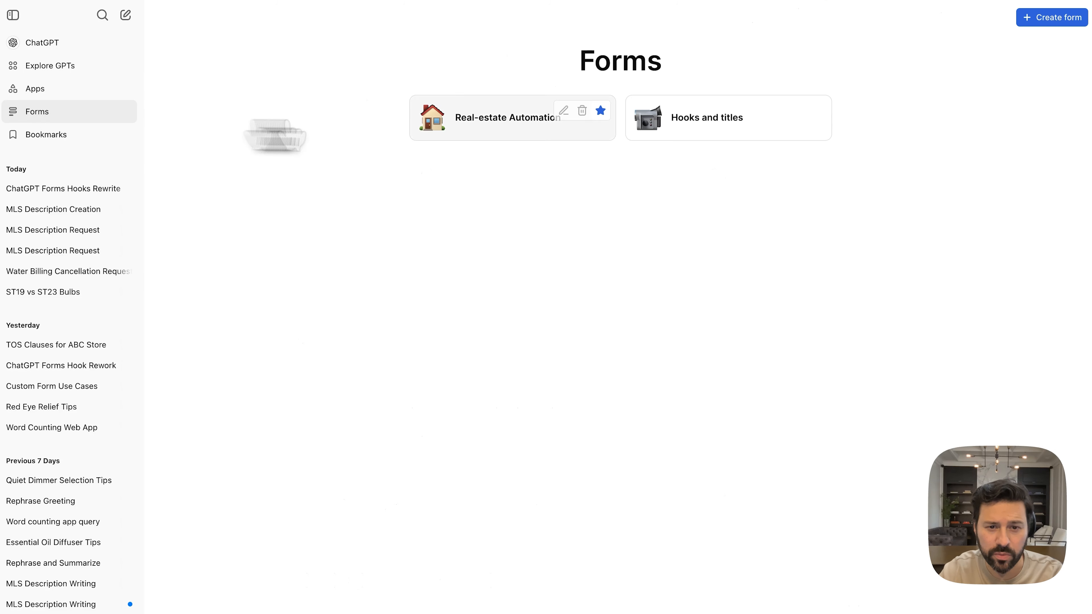
pyautogui.click(1053, 38)
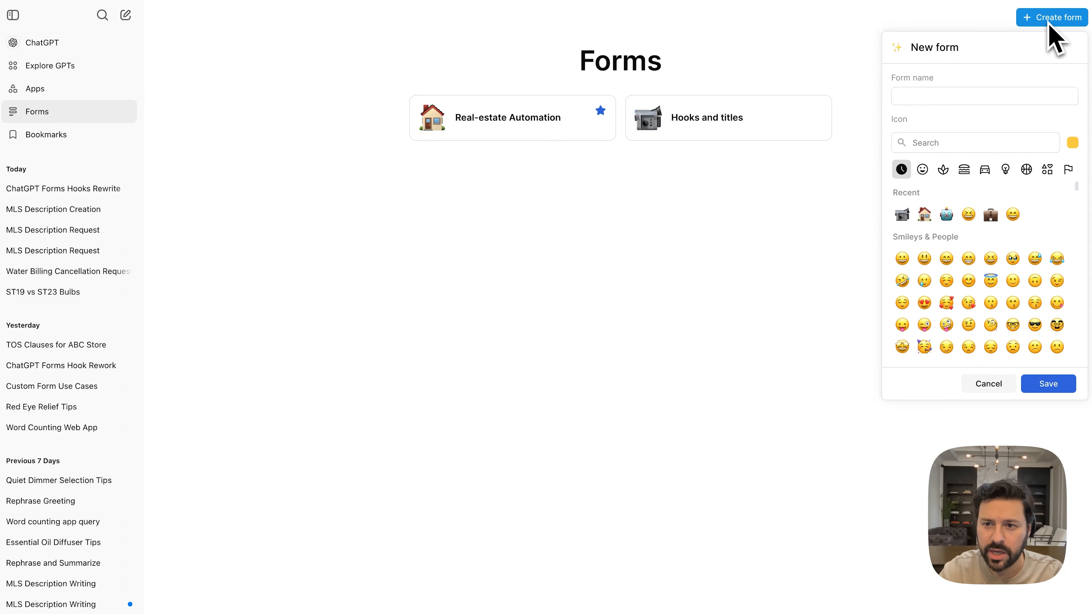
pyautogui.click(957, 97)
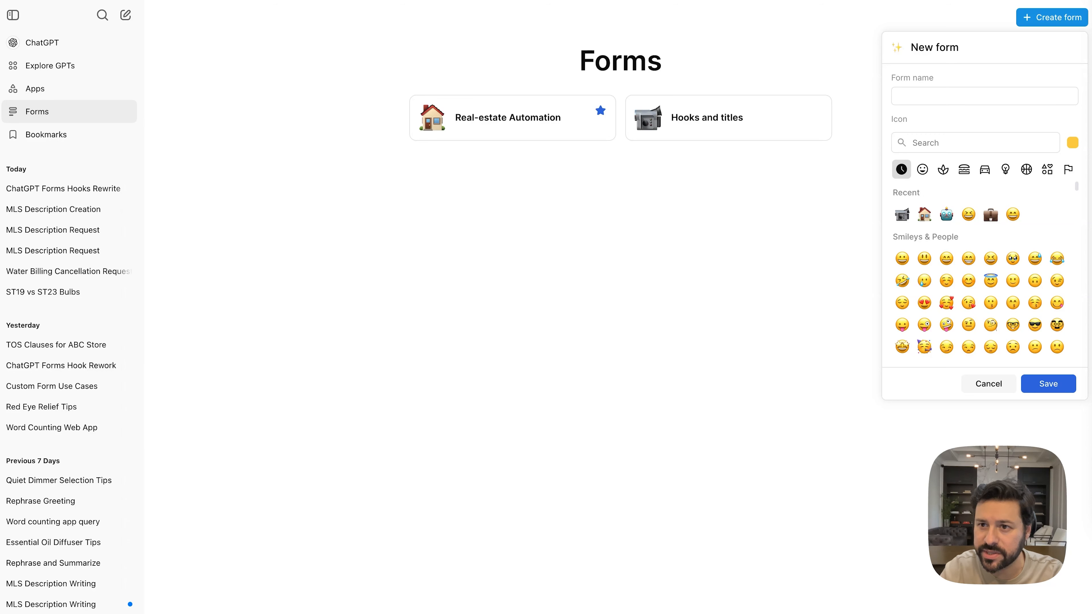
pyautogui.click(972, 96)
pyautogui.write('Township category selecto')
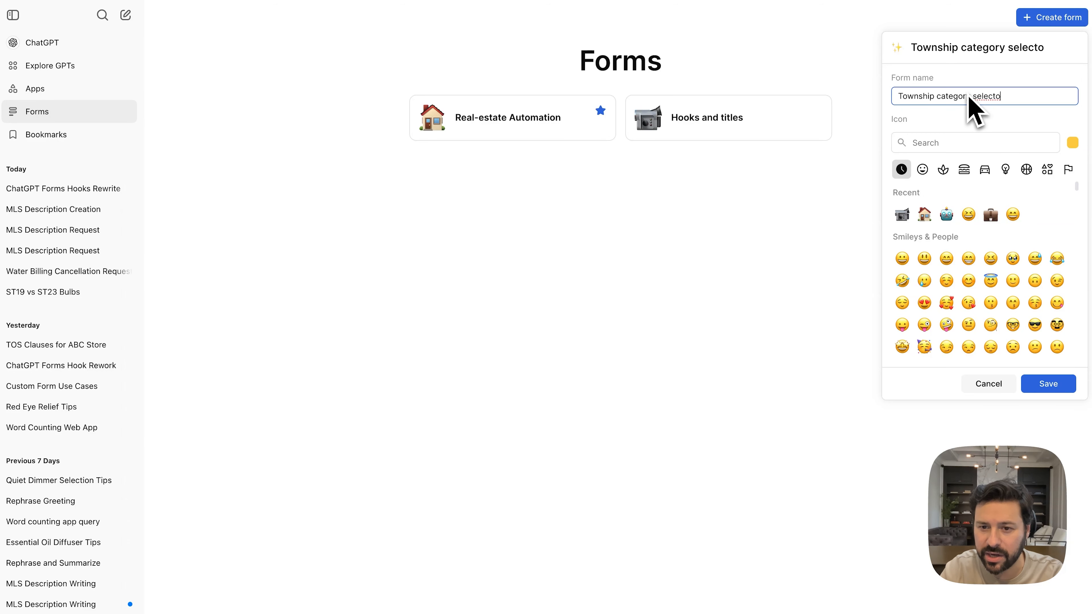
pyautogui.click(963, 145)
pyautogui.write('crane')
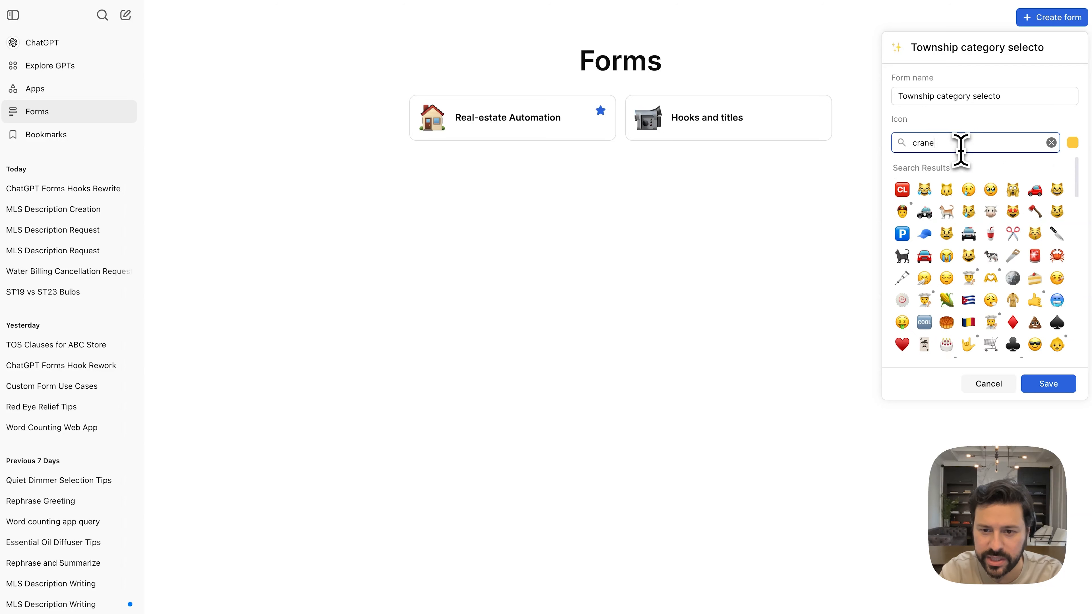
pyautogui.write('build')
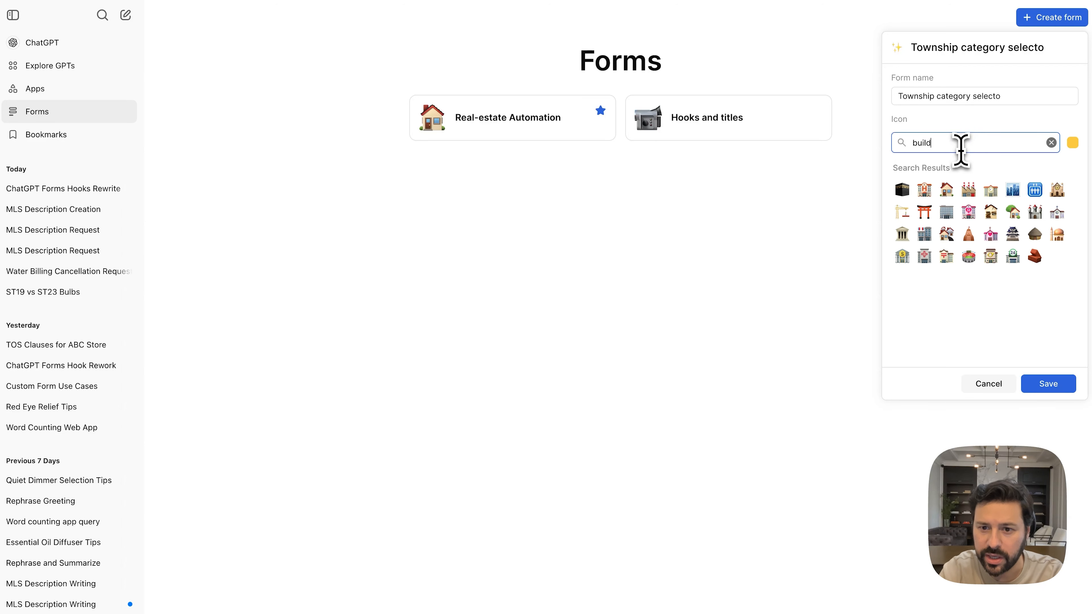
pyautogui.click(902, 212)
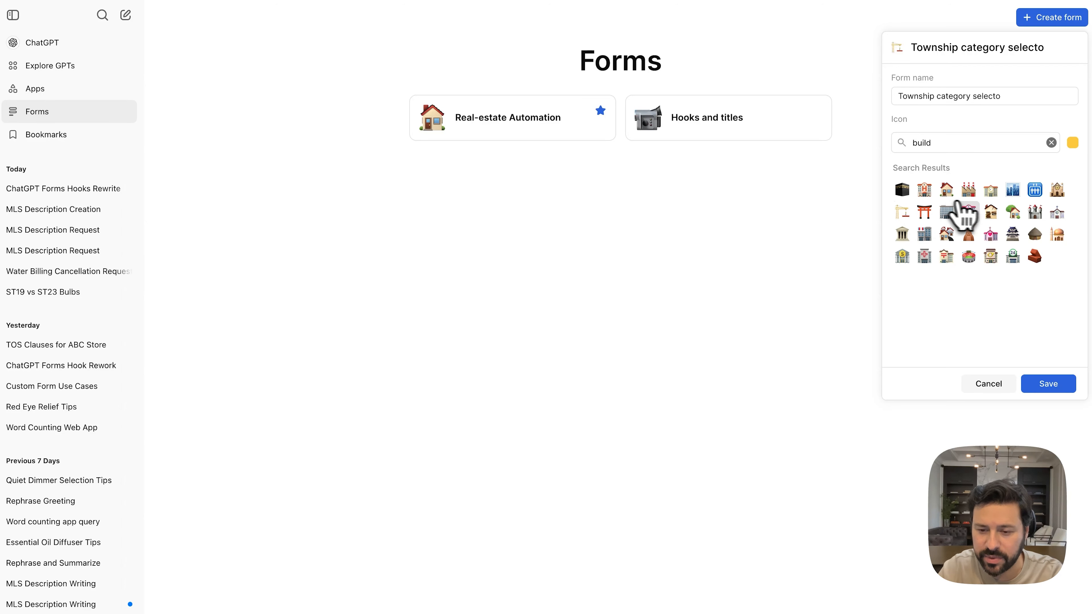
pyautogui.click(1052, 96)
pyautogui.write('r')
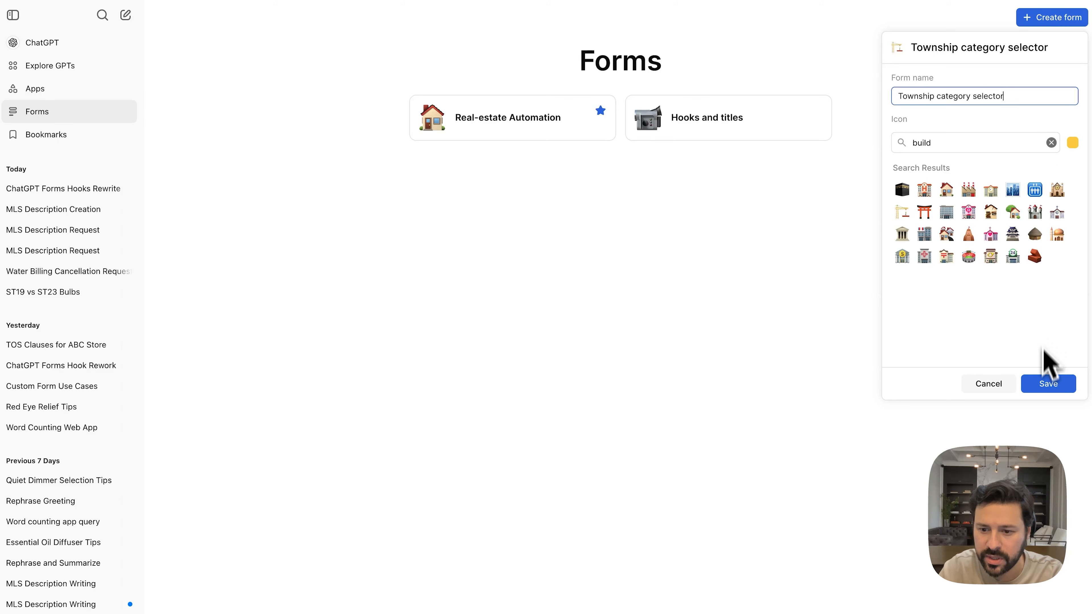
pyautogui.click(1045, 382)
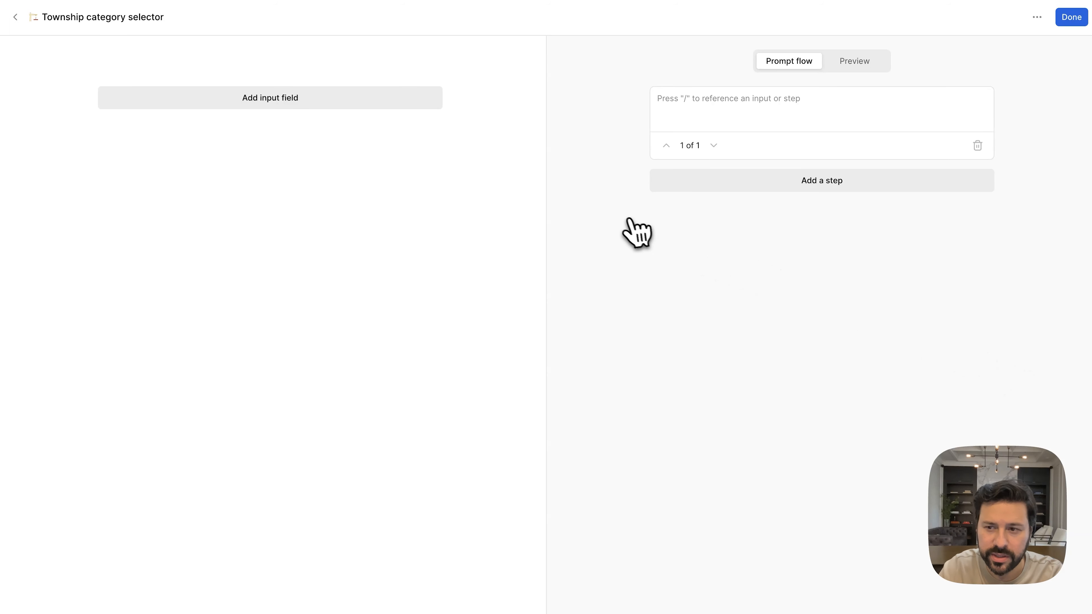
# Step: Add a Short Text input field labelled "Description of document" to the form
pyautogui.click(273, 101)
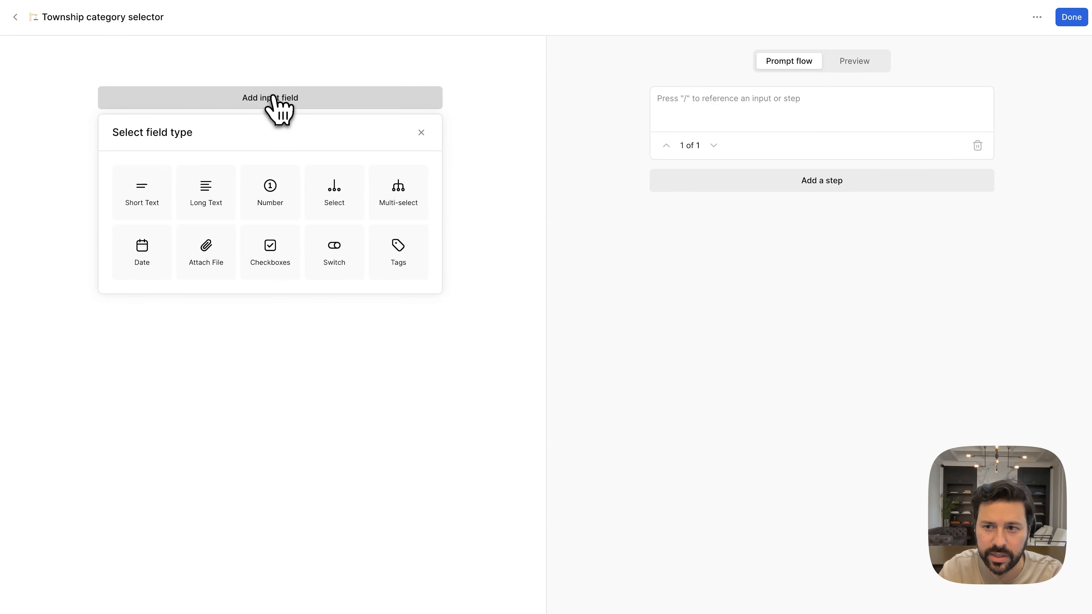
pyautogui.click(148, 197)
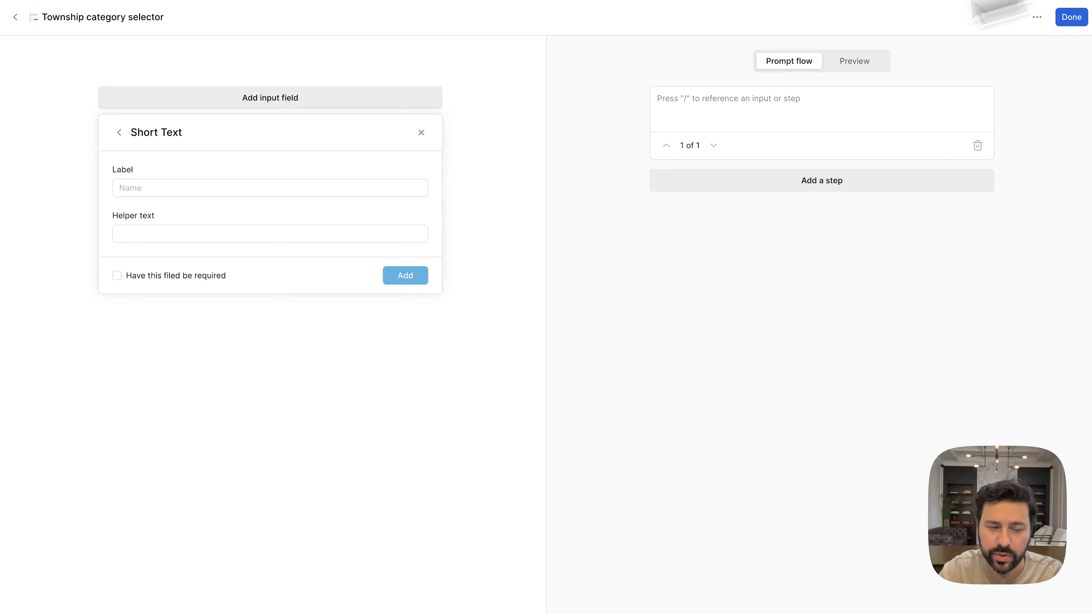
pyautogui.click(192, 193)
pyautogui.write('Description of document')
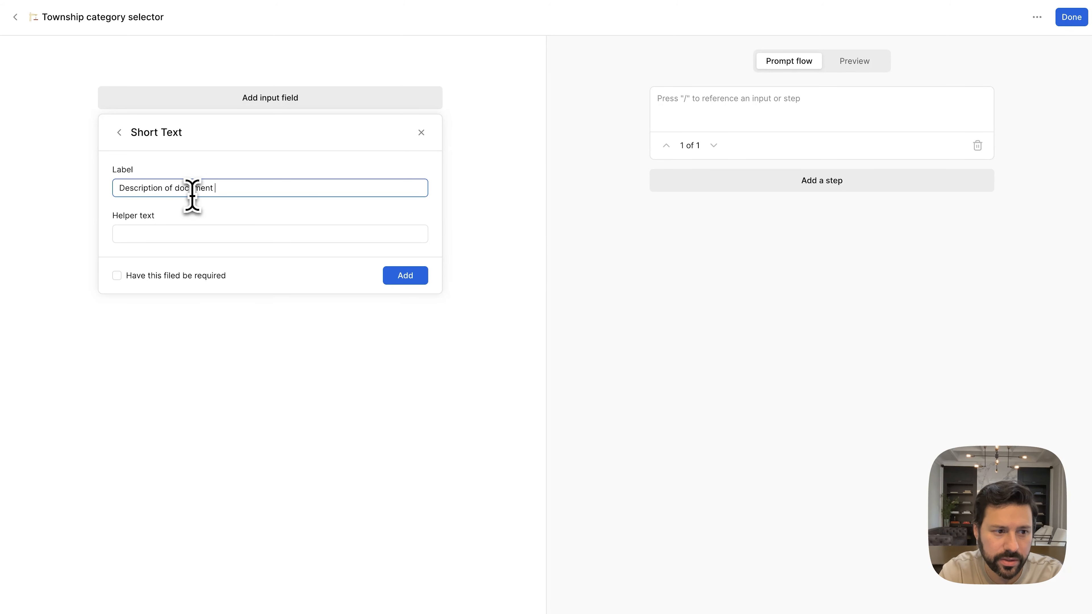
pyautogui.click(408, 277)
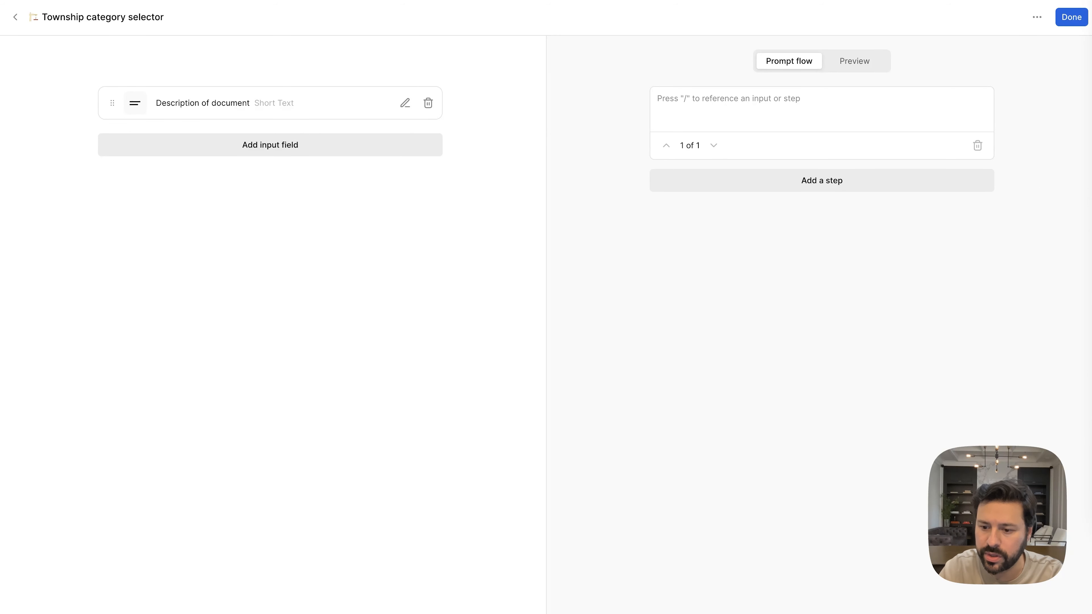
# Step: Paste the "Select 1 category for my document" prompt with its list of document categories into the first prompt step
pyautogui.press('super+v')
pyautogui.scroll(10, 793, 122)
pyautogui.scroll(-1, 795, 123)
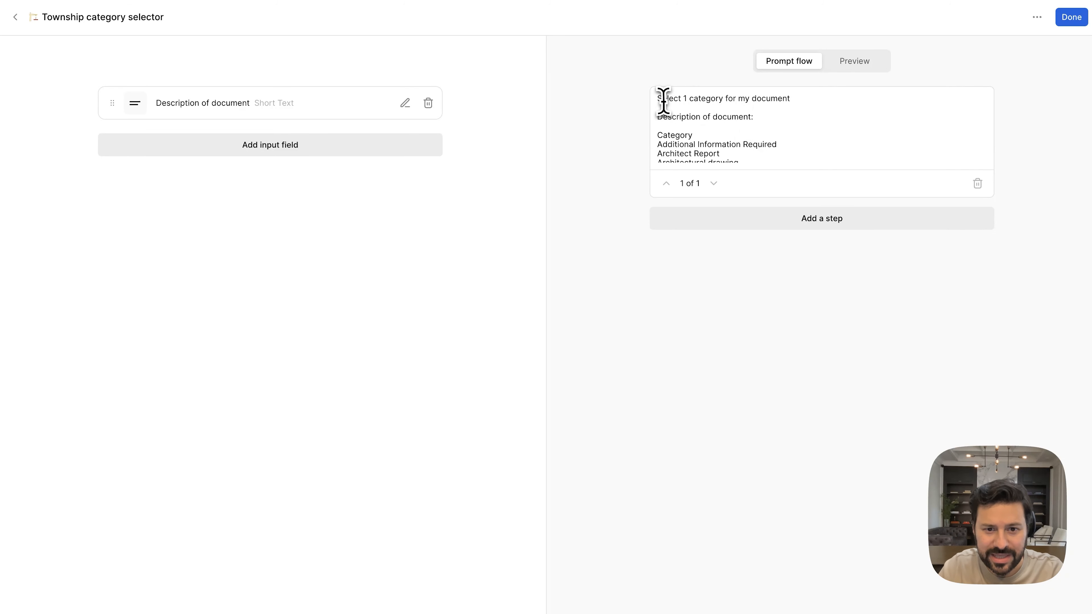
# Step: Insert the "Description of document" field reference after "Description of document:" and add a colon after "Category" in the prompt
pyautogui.moveTo(662, 99); pyautogui.dragTo(797, 103)
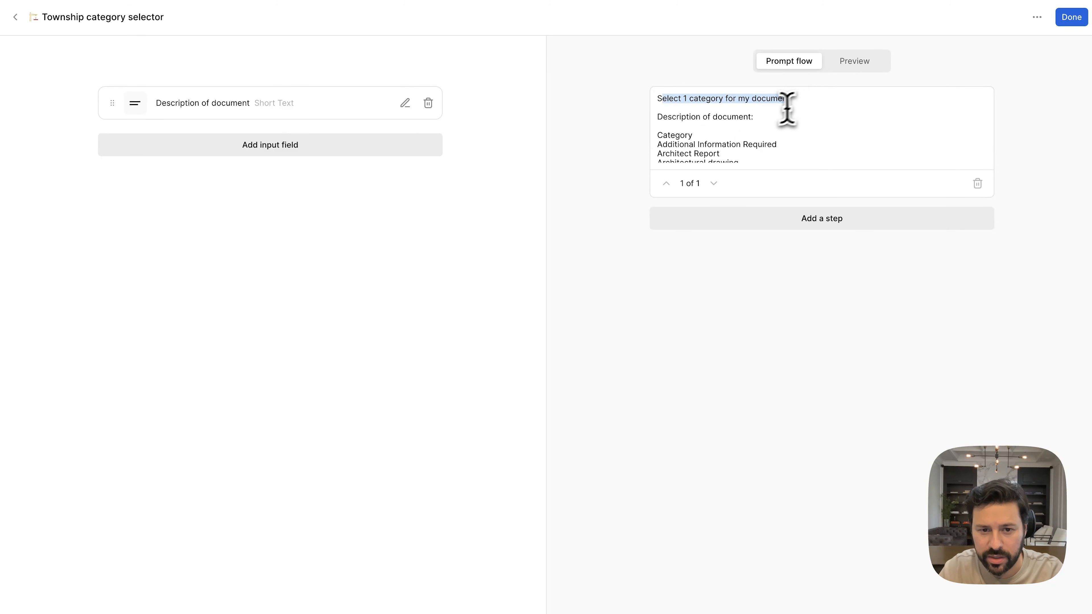
pyautogui.click(759, 117)
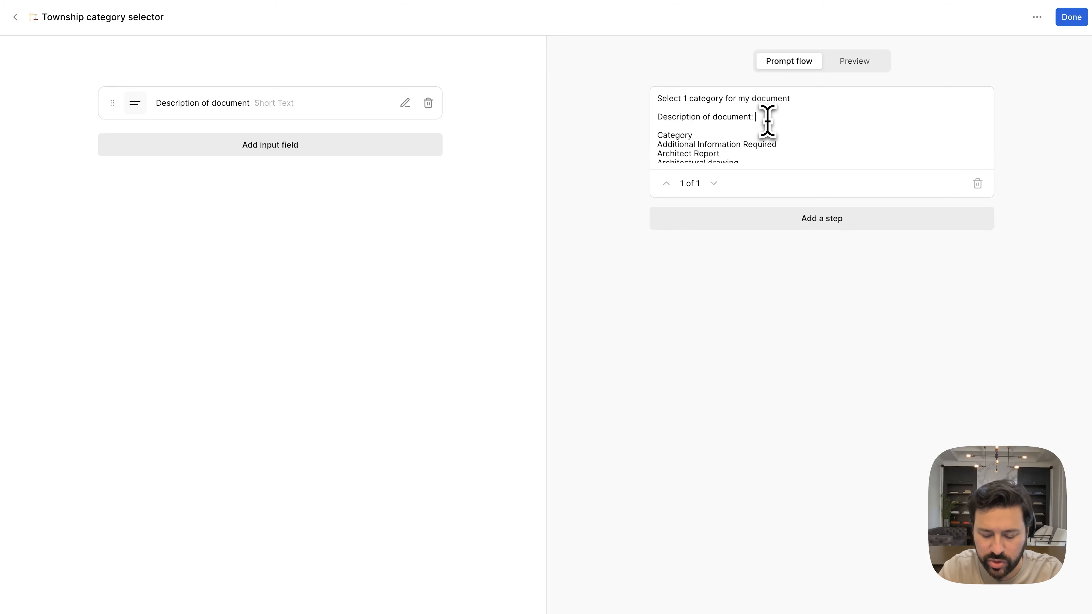
pyautogui.write('/')
pyautogui.click(789, 125)
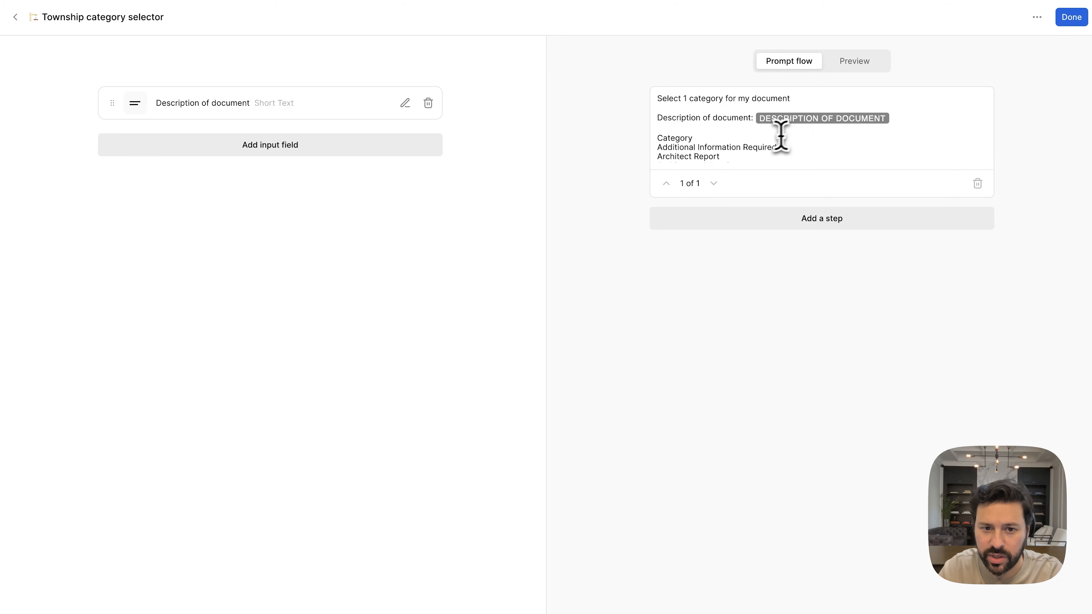
pyautogui.scroll(-5, 739, 141)
pyautogui.scroll(5, 733, 145)
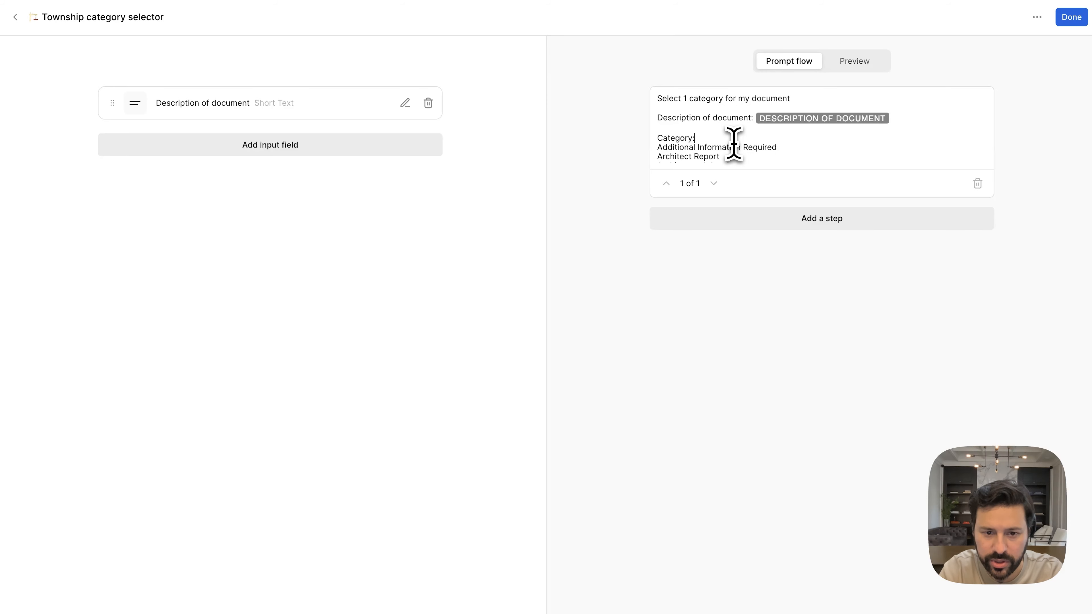
# Step: Look through the full list of document categories in the prompt
pyautogui.scroll(-10, 733, 144)
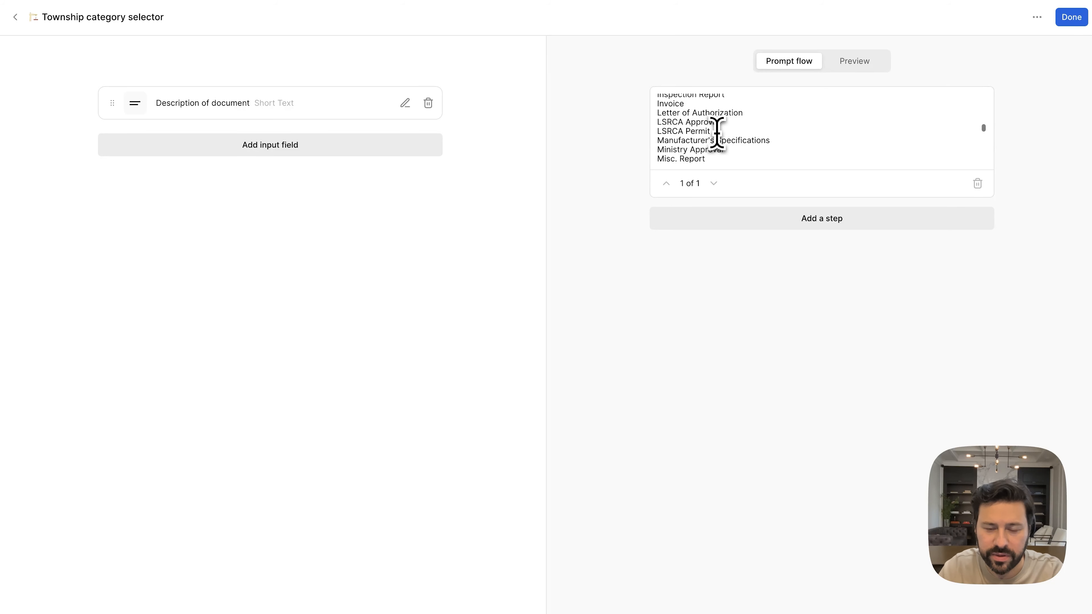
pyautogui.scroll(-10, 716, 133)
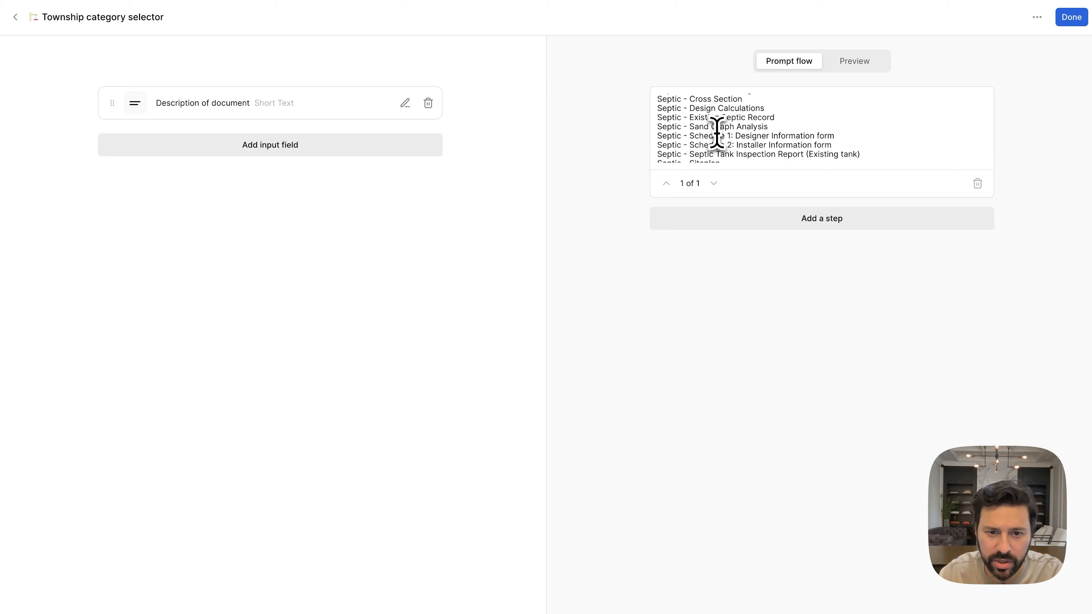
pyautogui.scroll(-2, 716, 133)
pyautogui.scroll(10, 717, 133)
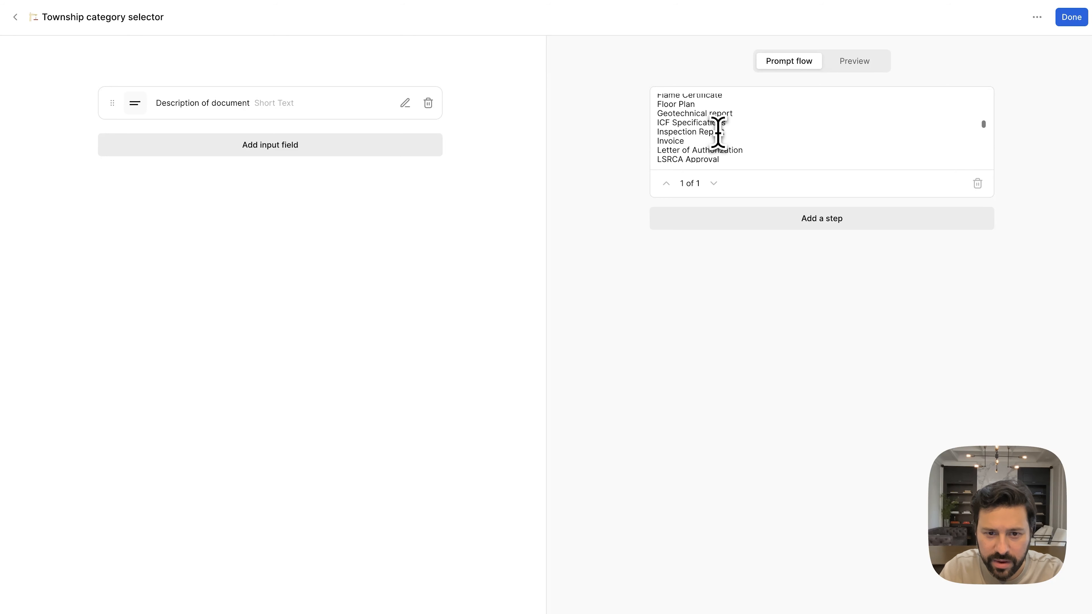
pyautogui.scroll(6, 718, 133)
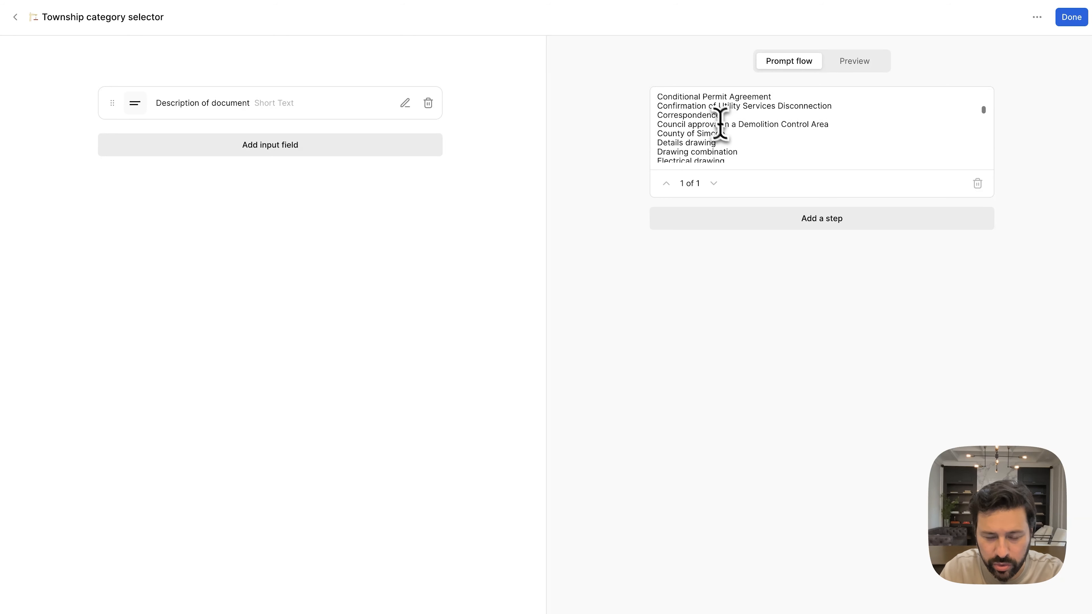
pyautogui.scroll(5, 684, 125)
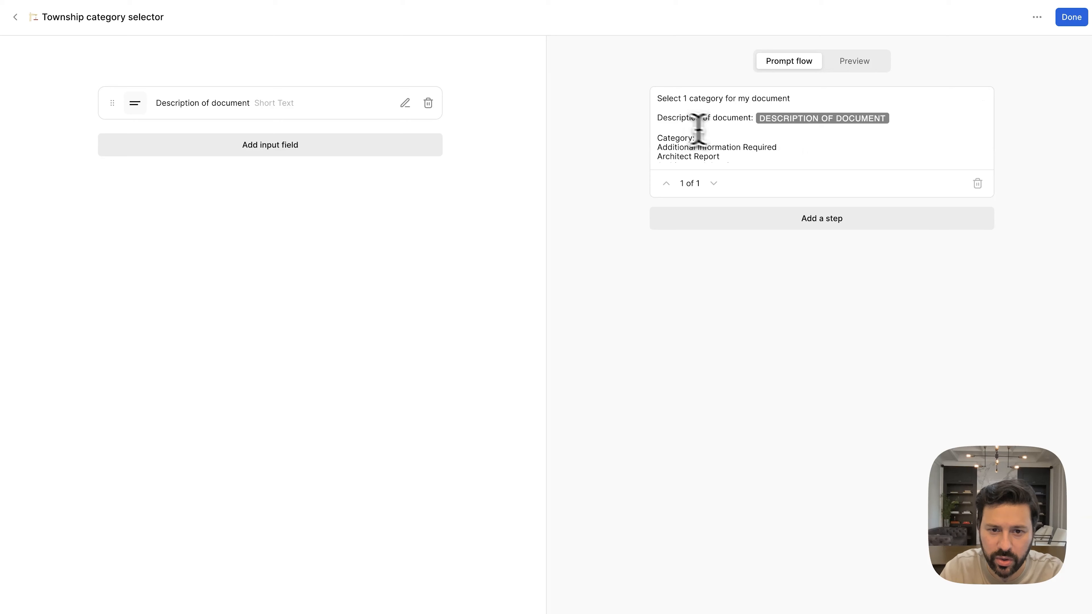
# Step: Finish editing the form and mark "Township category selector" as a favourite in the forms list
pyautogui.click(829, 100)
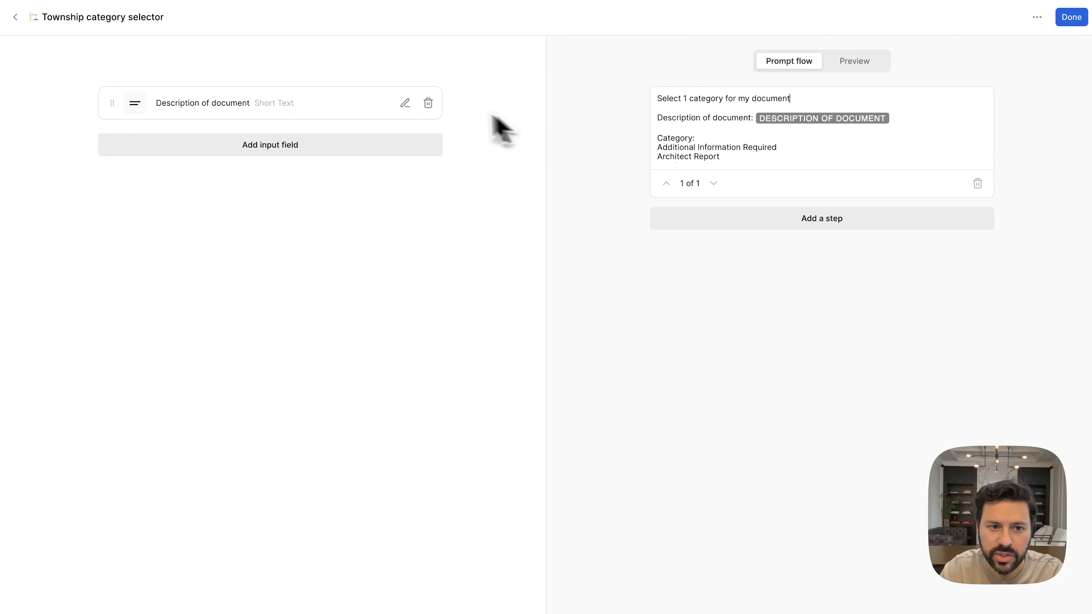
pyautogui.click(1067, 20)
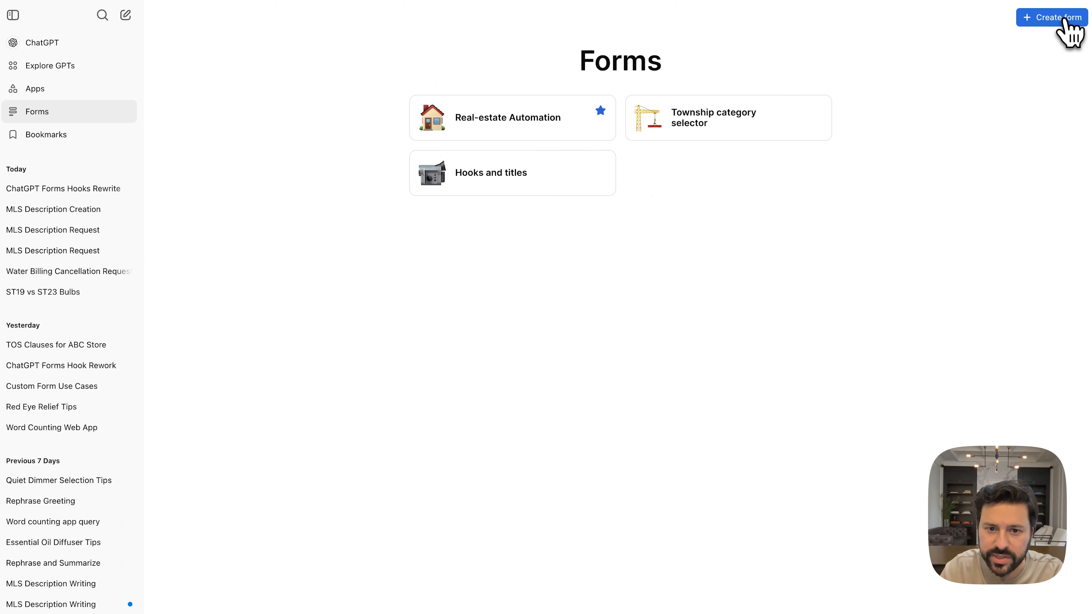
pyautogui.moveTo(830, 120)
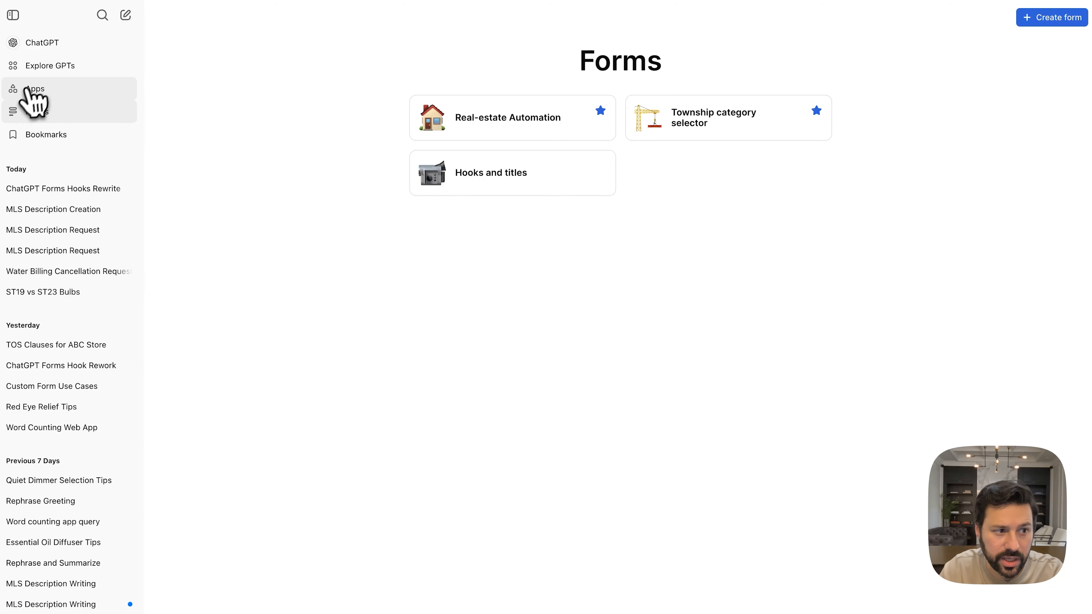
# Step: Start a new chat and open the Township category selector form from the favourite forms
pyautogui.click(41, 44)
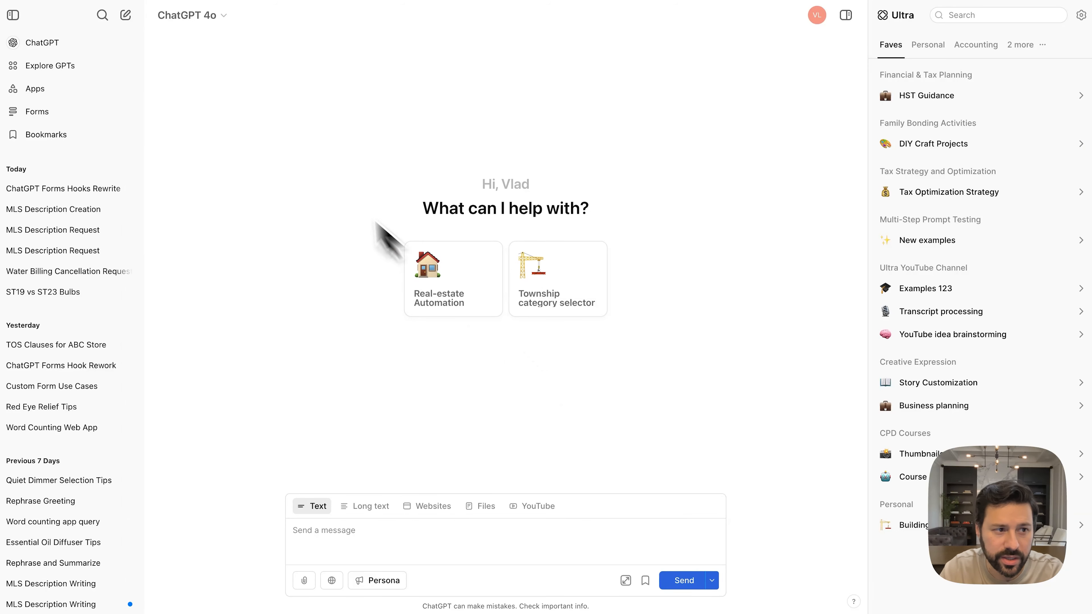
pyautogui.click(48, 0)
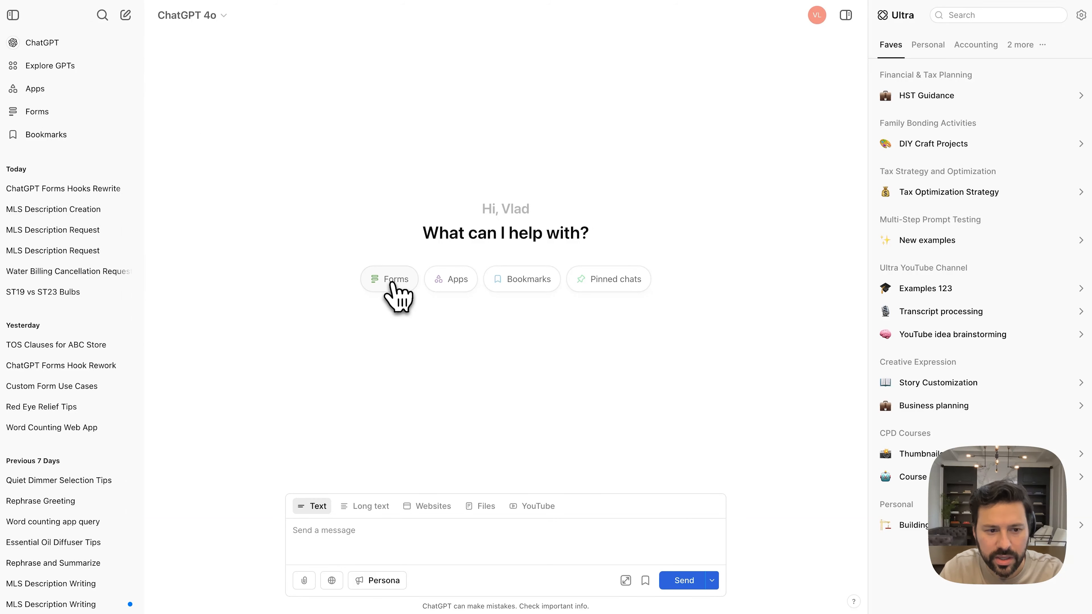
pyautogui.click(392, 283)
pyautogui.click(511, 352)
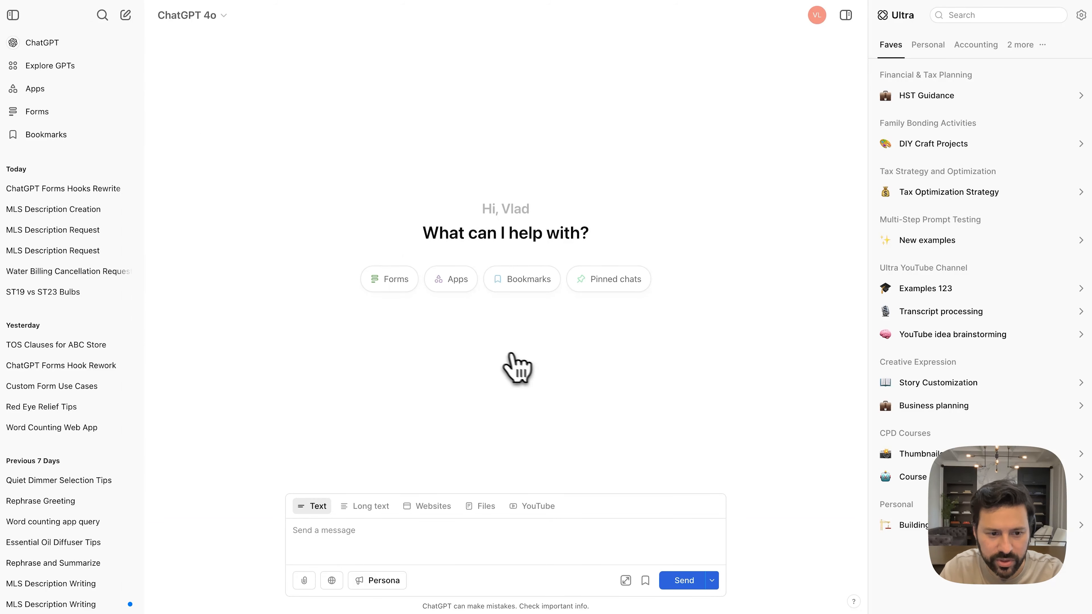
pyautogui.click(392, 290)
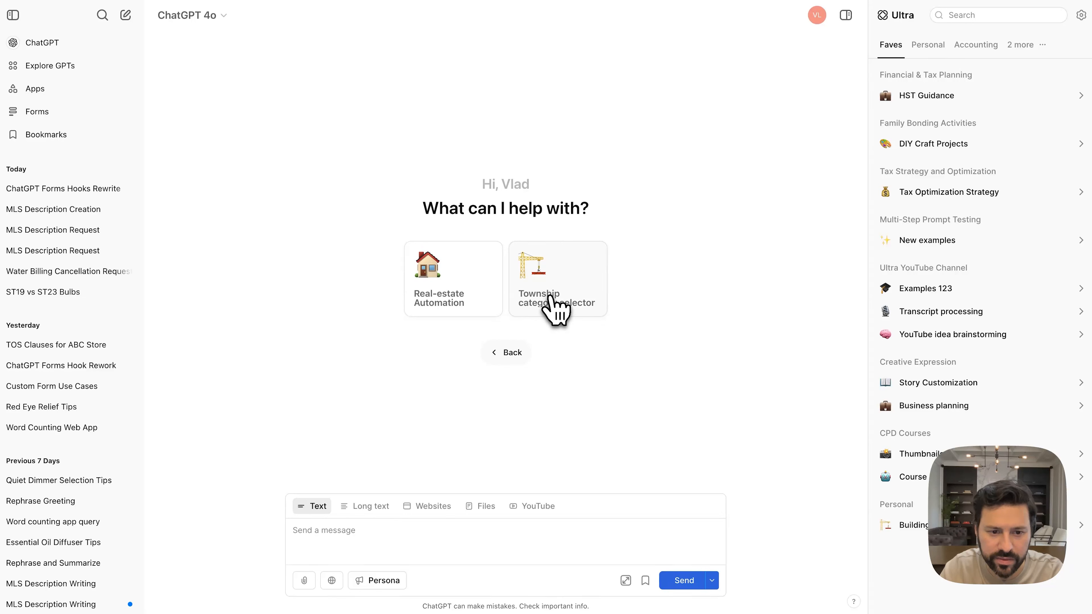
pyautogui.click(564, 284)
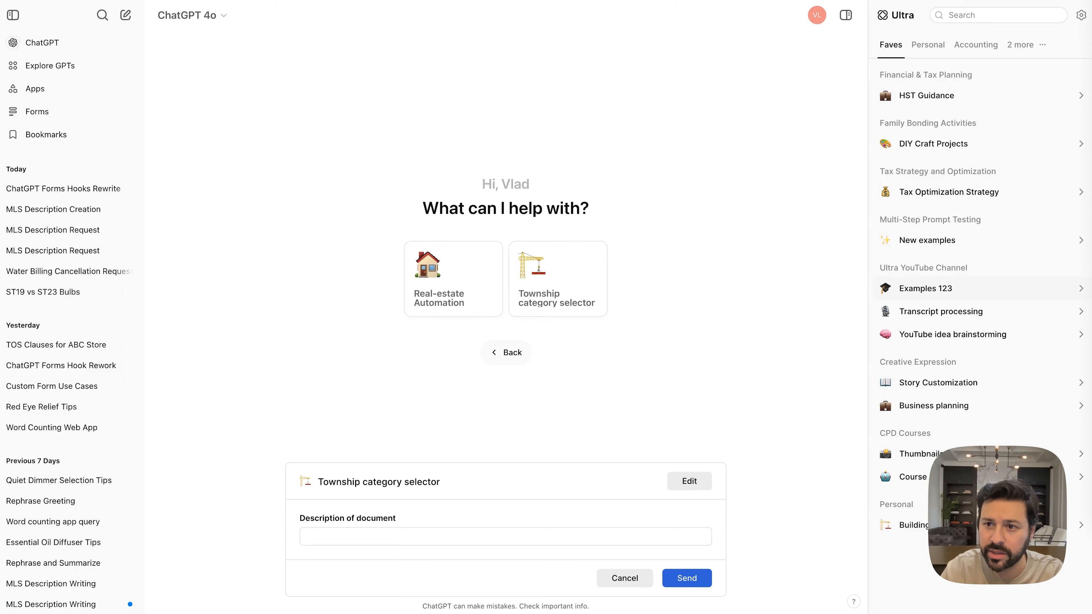
# Step: Run the form with the document description "Elevation numbers from surveyor" and review the sent prompt and the reply
pyautogui.click(381, 541)
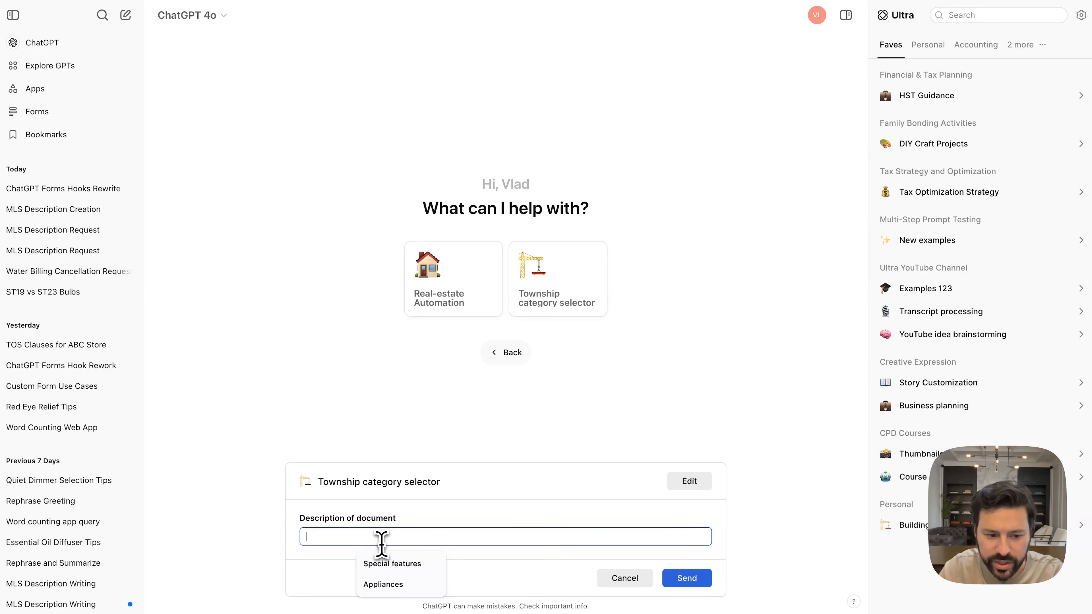
pyautogui.write('Elevation numbers from surveyor')
pyautogui.click(687, 579)
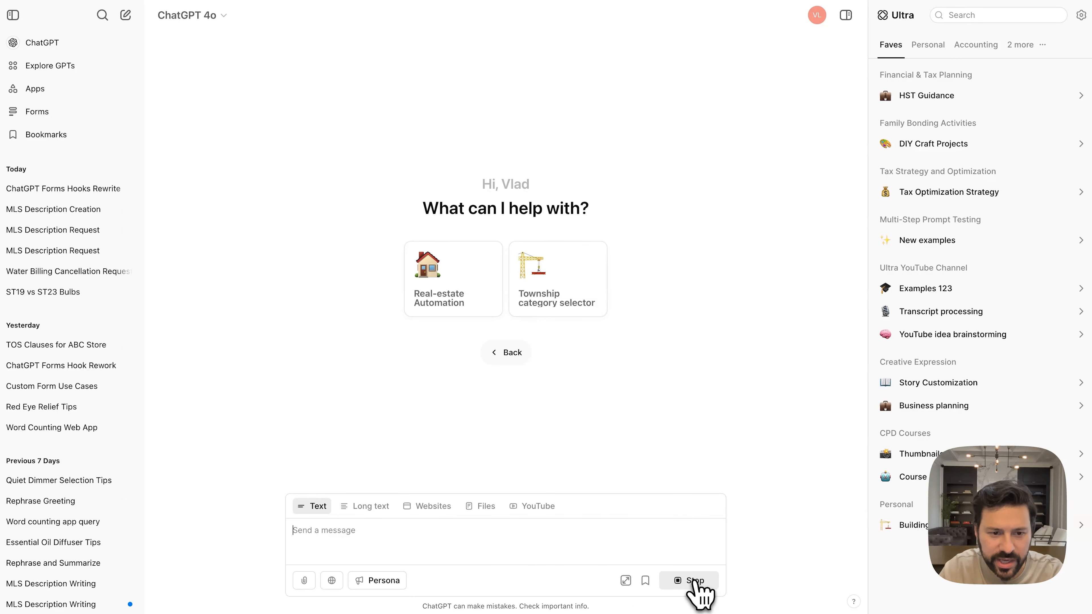
pyautogui.doubleClick(342, 441)
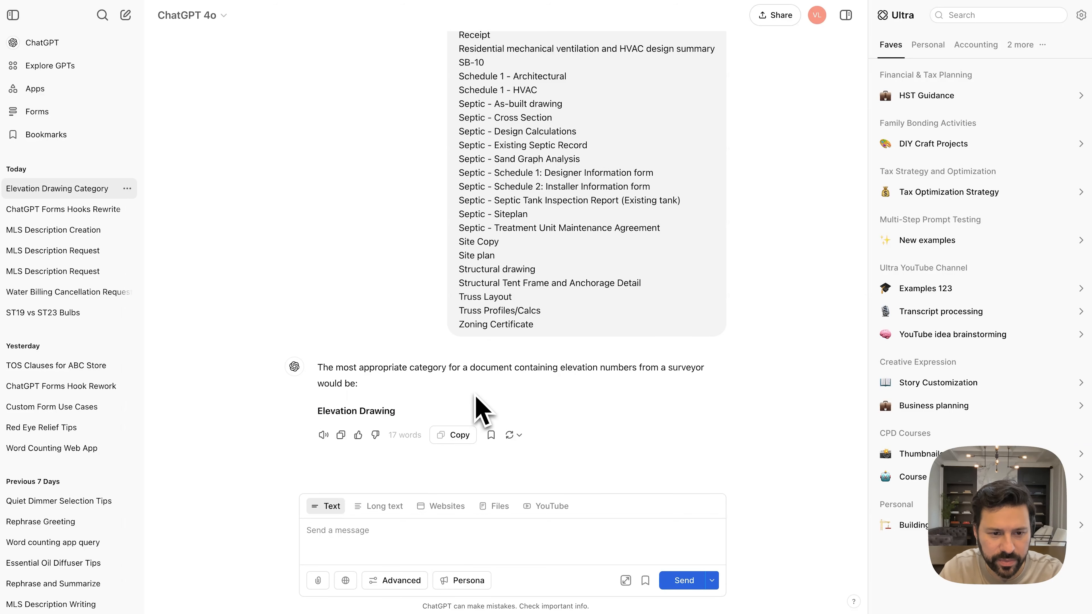
pyautogui.scroll(10, 481, 410)
pyautogui.scroll(-13, 481, 409)
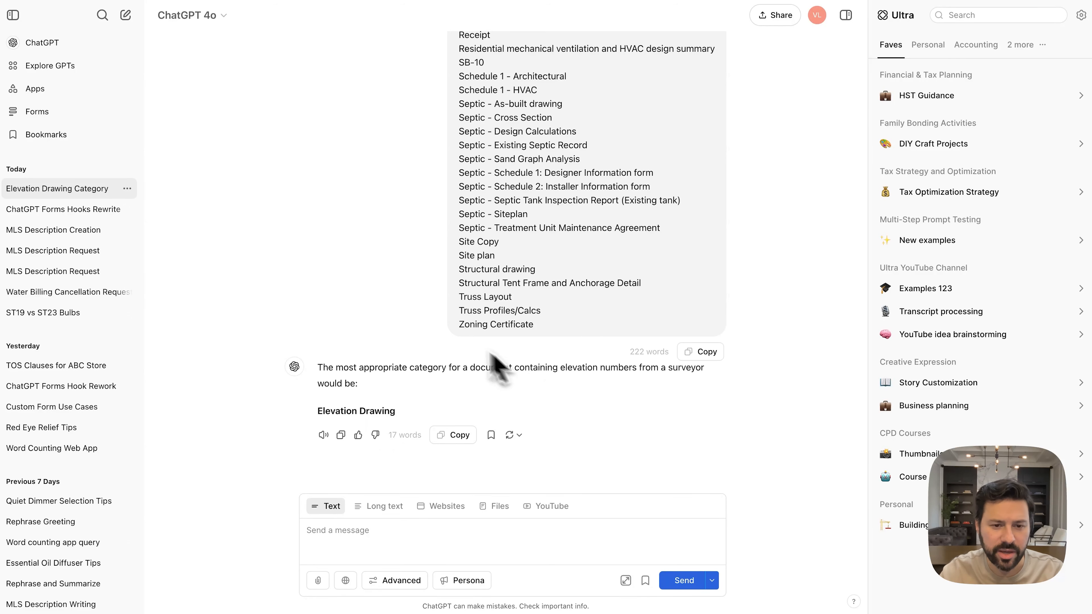
# Step: Create a new form named "Terms of service bot" with the robot emoji as its icon
pyautogui.click(65, 112)
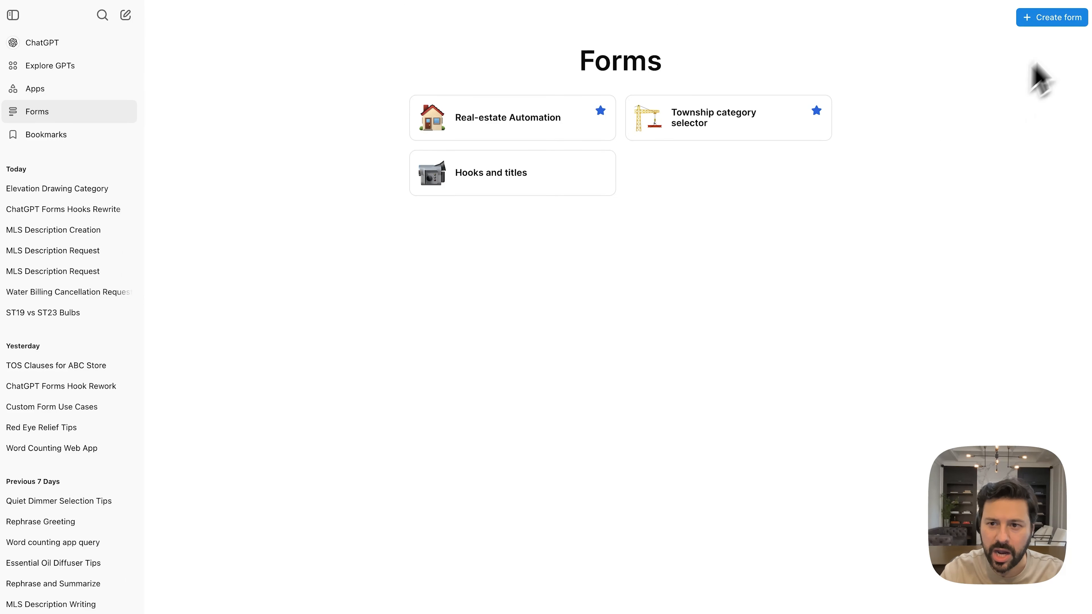
pyautogui.click(1068, 31)
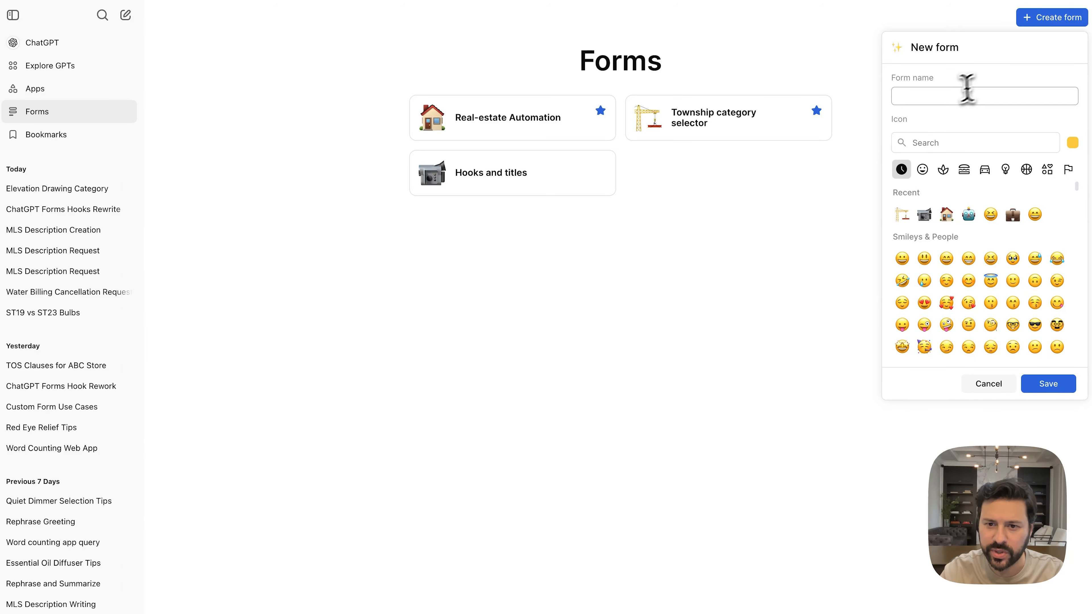
pyautogui.click(964, 99)
pyautogui.write('Terms of service bot')
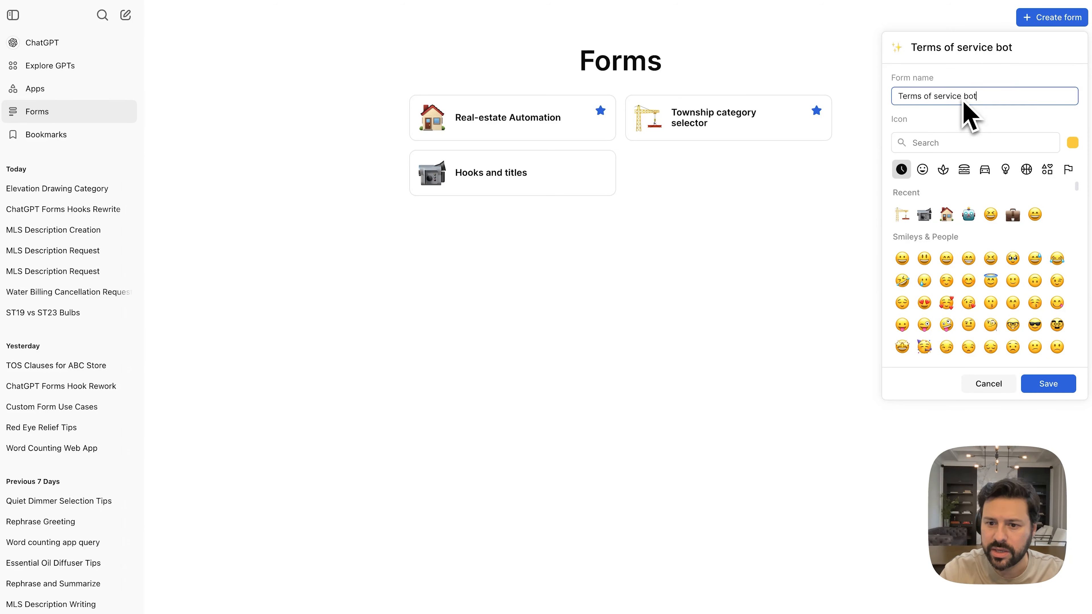
pyautogui.click(969, 214)
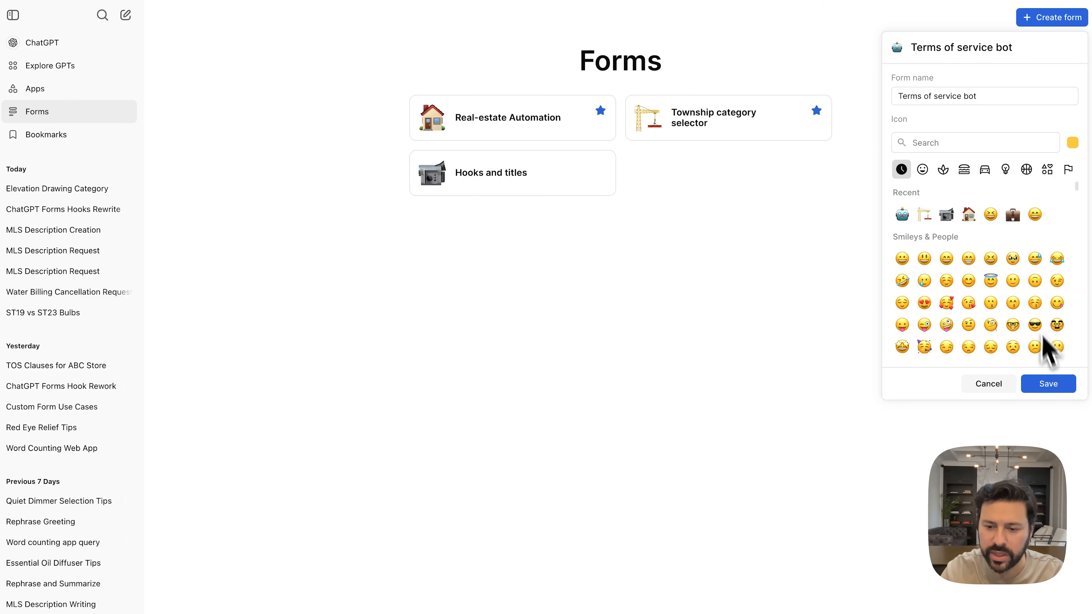
pyautogui.click(1045, 385)
# Step: Add a short text input field labelled "Company name" to the form
pyautogui.click(310, 103)
pyautogui.click(152, 196)
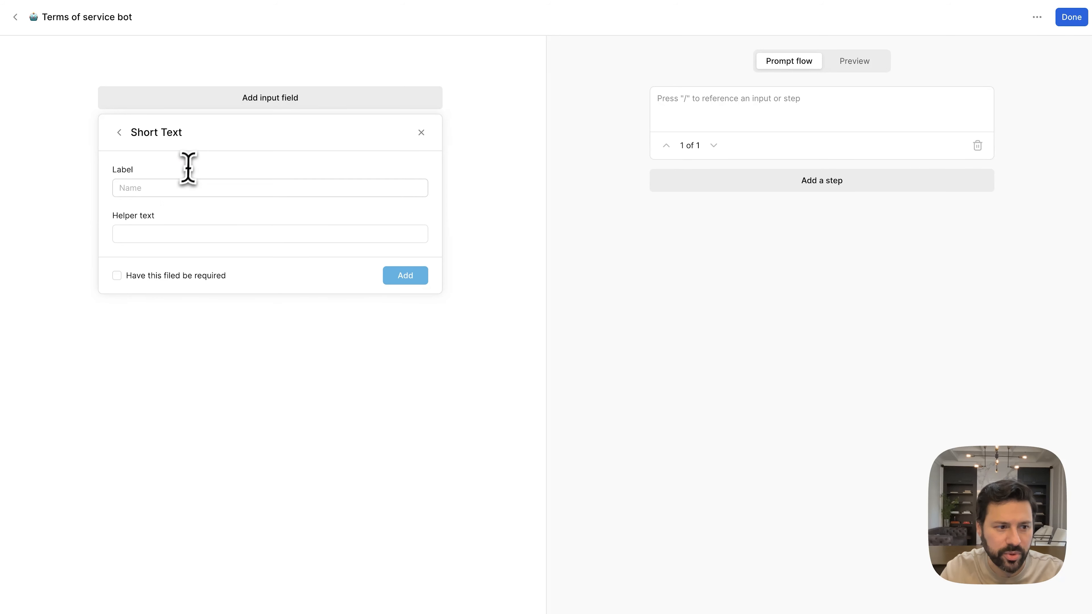
pyautogui.click(173, 188)
pyautogui.write('Company name')
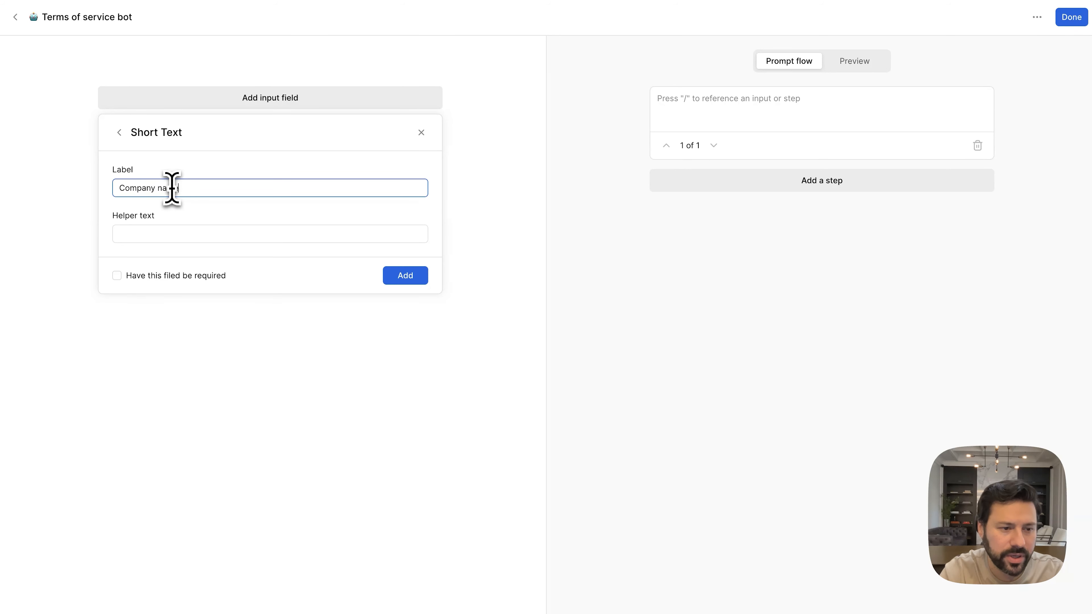
pyautogui.click(403, 276)
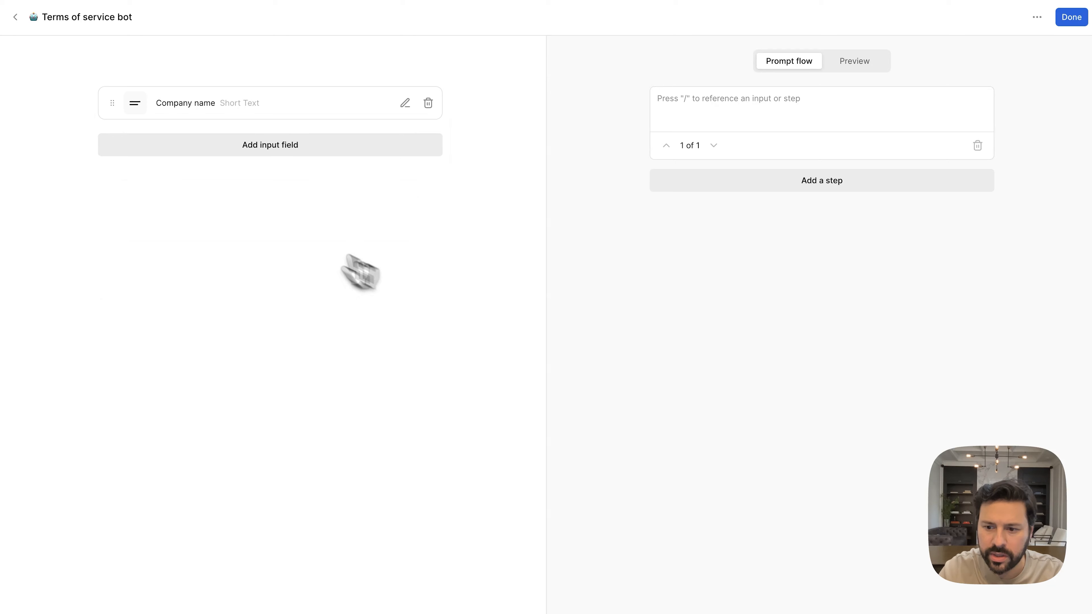
# Step: Add a short text input field labelled "Industry" to the form
pyautogui.click(179, 148)
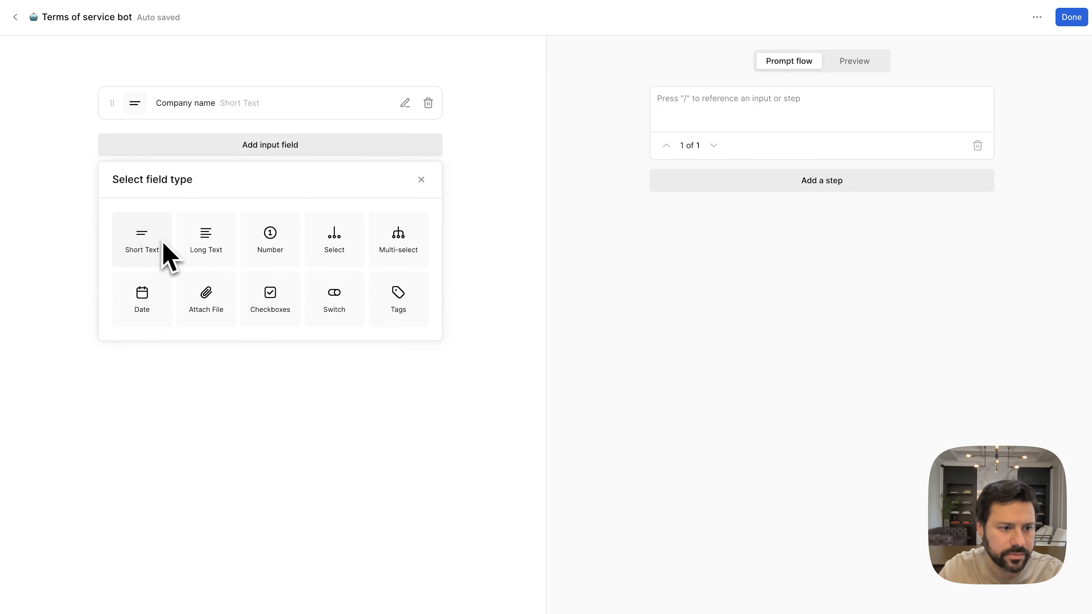
pyautogui.click(160, 236)
pyautogui.click(160, 234)
pyautogui.write('Industry')
pyautogui.press('Return')
# Step: Add a number input field labelled "Number of clauses" to the form
pyautogui.click(267, 280)
pyautogui.click(265, 277)
pyautogui.write('Number of c')
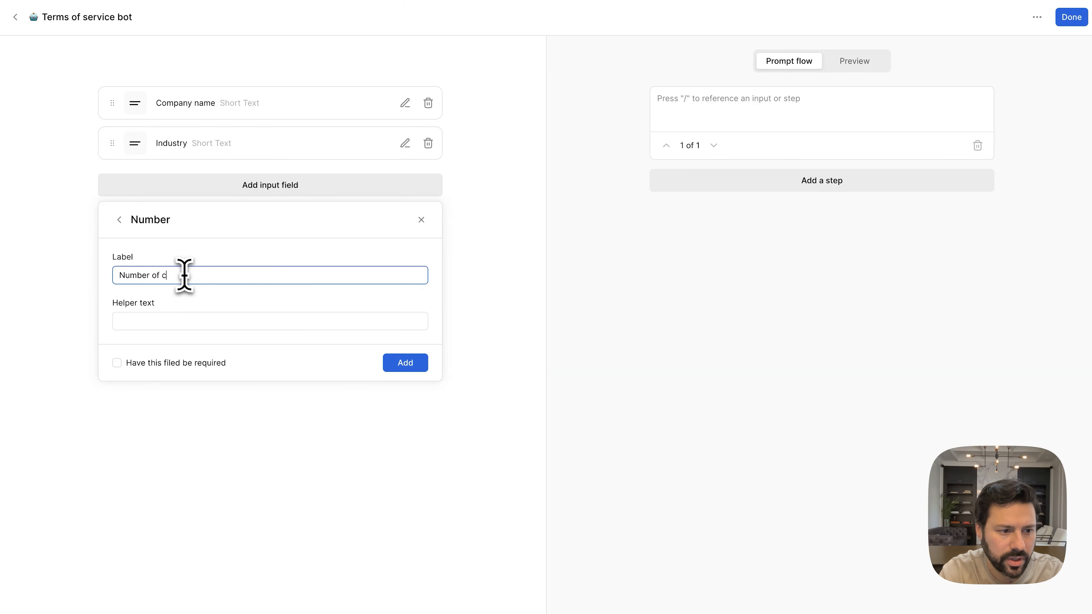
pyautogui.write('lauses')
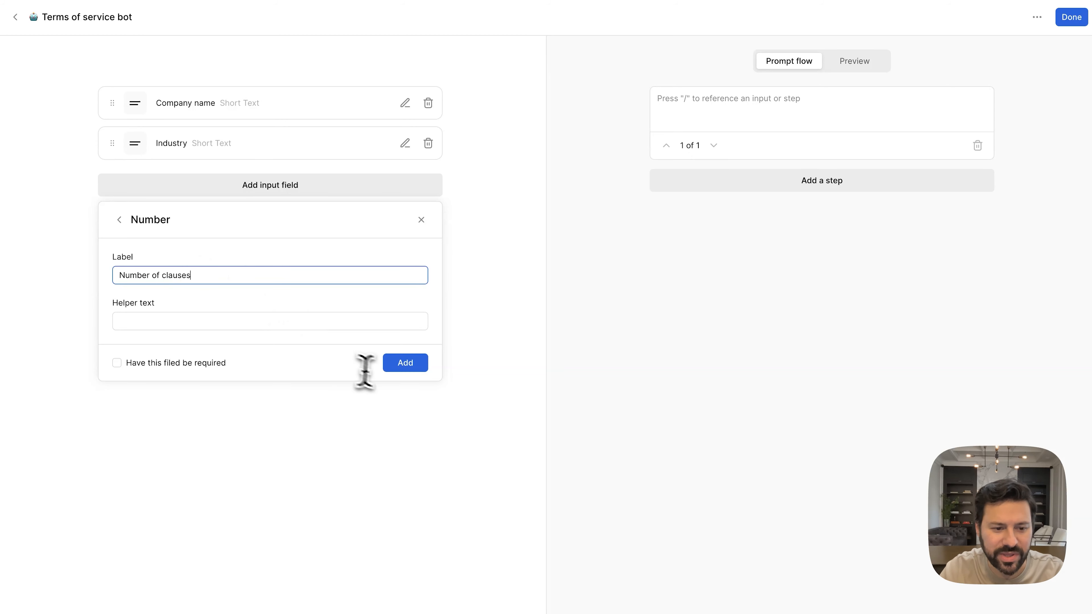
pyautogui.click(405, 365)
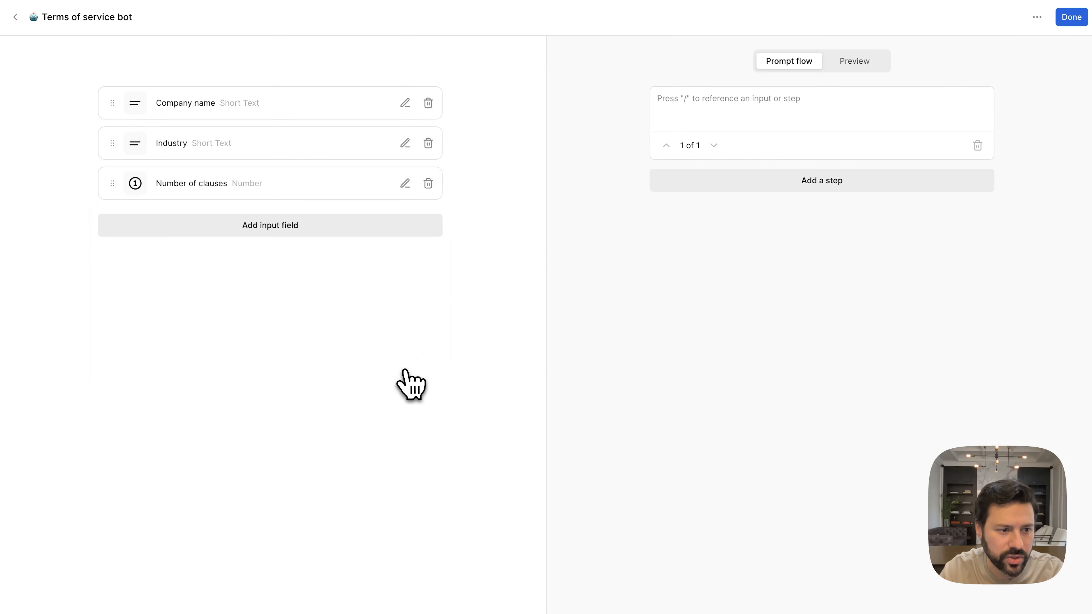
# Step: Add a short text input field labelled "Country the company is based from" to the form
pyautogui.click(228, 231)
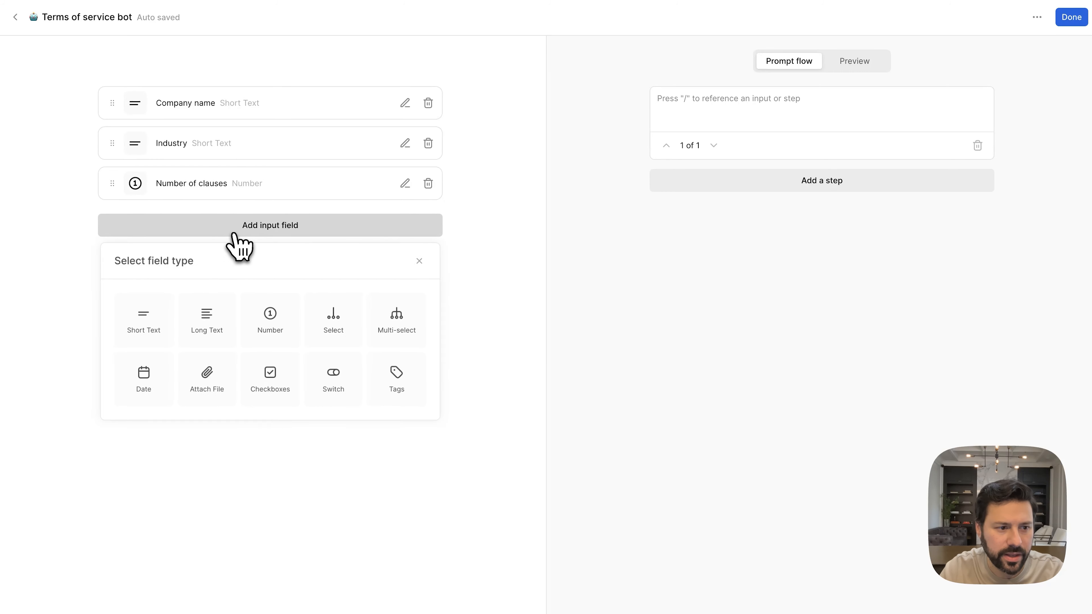
pyautogui.click(154, 316)
pyautogui.click(162, 316)
pyautogui.write('Country the company is based from')
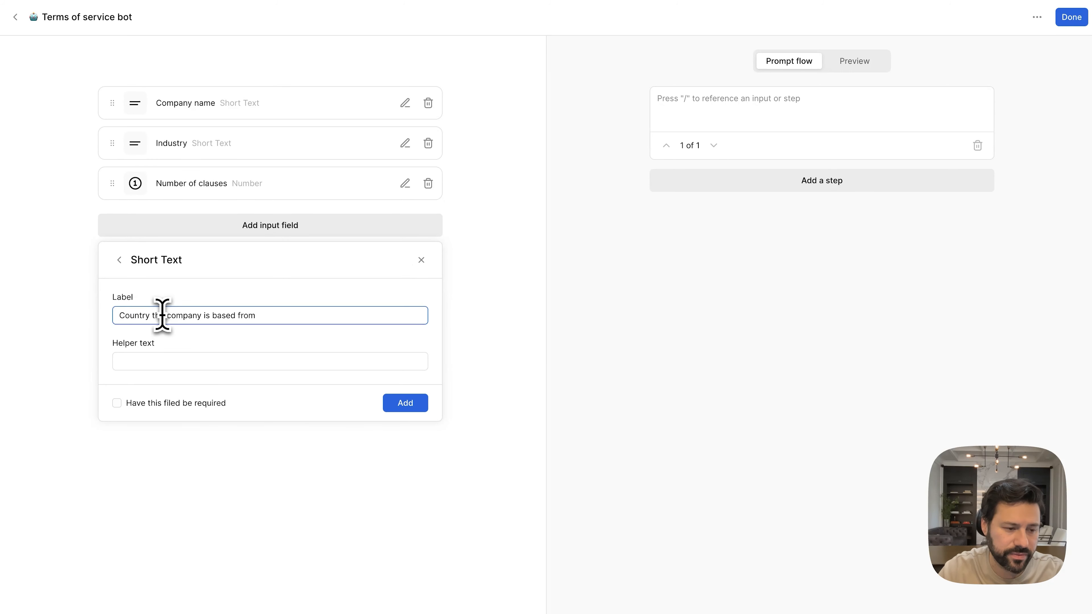
pyautogui.press('Return')
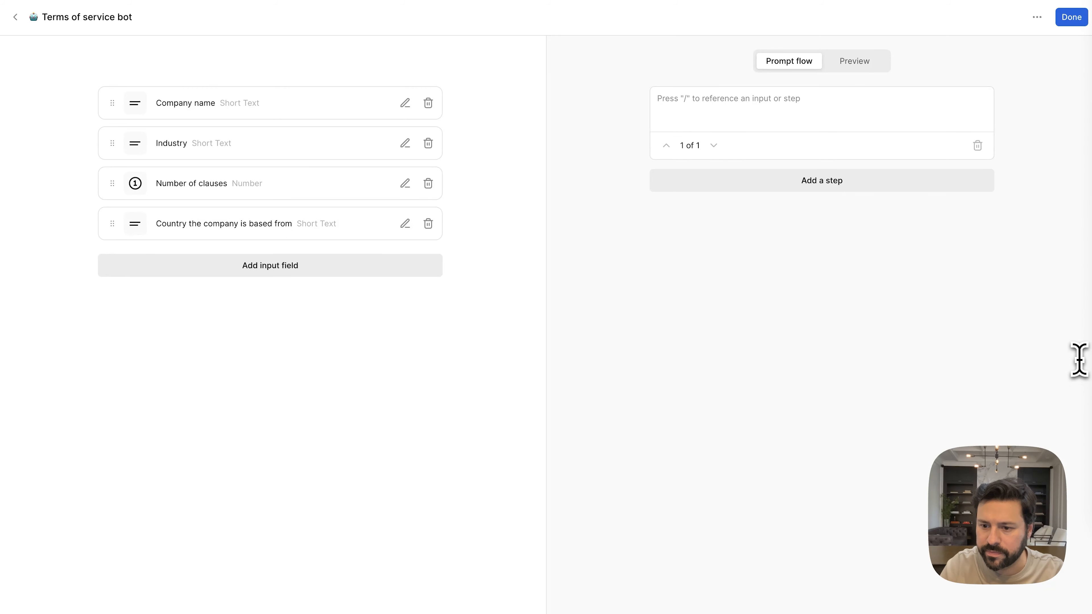
# Step: Enter the terms of service clause idea prompt in the first step, with the "Number of clauses" field reference after "Give me"
pyautogui.click(776, 117)
pyautogui.write('Give me [number of clauses] clause idea for a terms of service for a website for my company  Company name: [Variable]  Industry of the company: [Variable]  Country that the company is from: [Variable]')
pyautogui.scroll(3, 742, 114)
pyautogui.moveTo(691, 99); pyautogui.dragTo(770, 99)
pyautogui.click(789, 151)
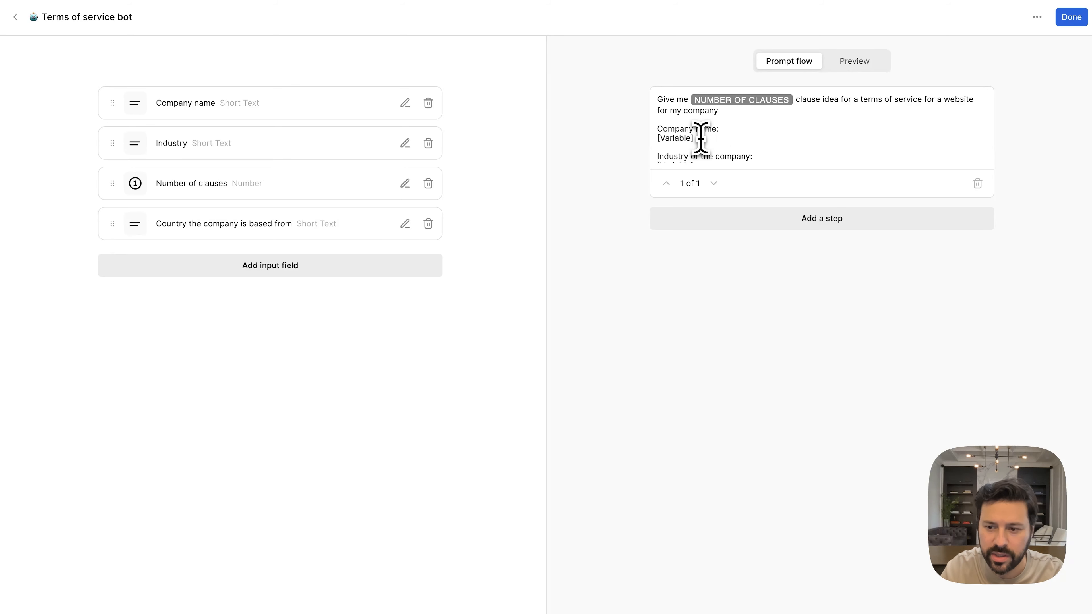
# Step: Replace the prompt's placeholders for company name, industry and country with the matching input field references
pyautogui.moveTo(700, 138); pyautogui.dragTo(643, 152)
pyautogui.write('@')
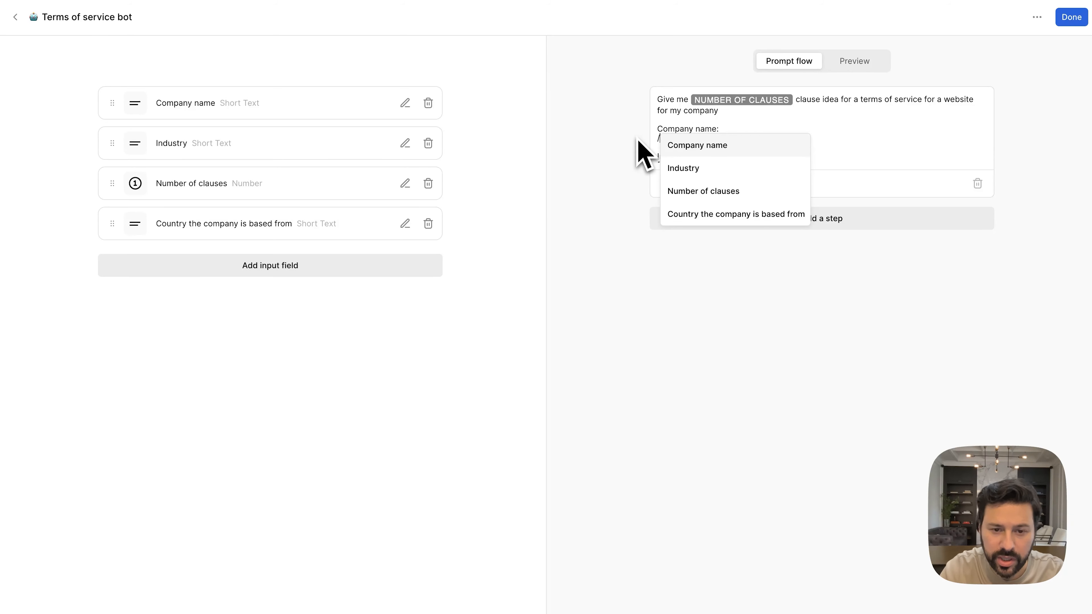
pyautogui.click(656, 145)
pyautogui.scroll(-2, 700, 160)
pyautogui.moveTo(705, 132); pyautogui.dragTo(632, 135)
pyautogui.write('@')
pyautogui.click(713, 159)
pyautogui.moveTo(717, 159); pyautogui.dragTo(619, 174)
pyautogui.write('@')
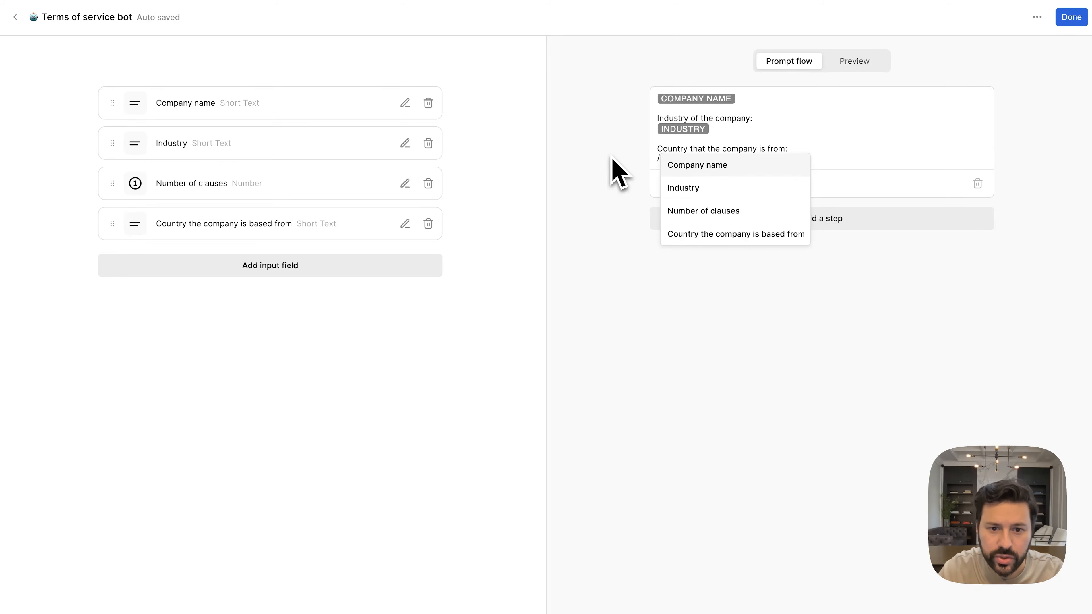
pyautogui.click(736, 234)
pyautogui.scroll(3, 793, 159)
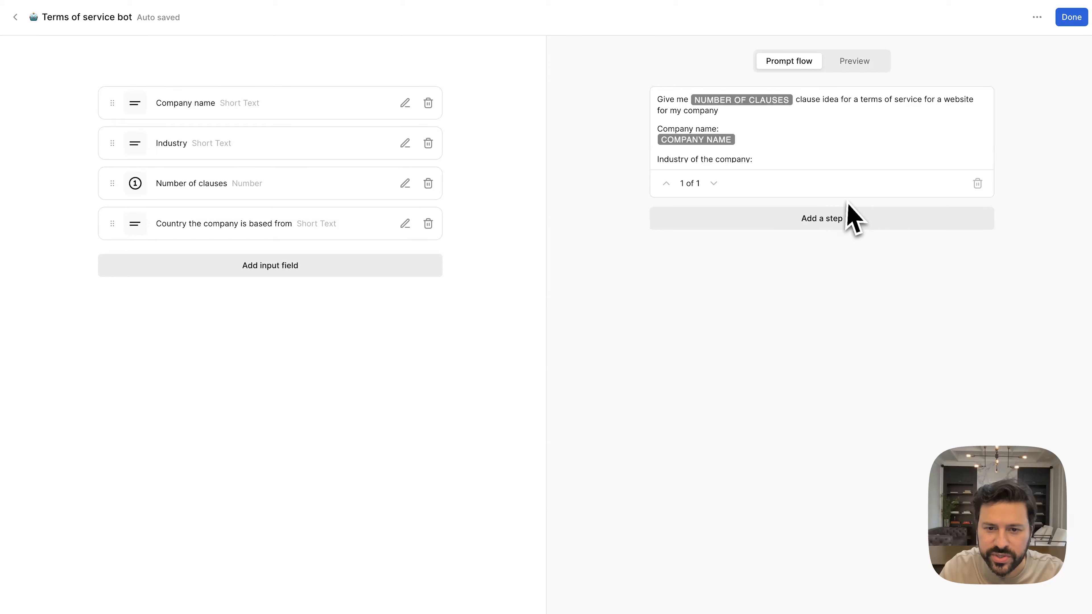
# Step: Add a second prompt step that divides the "Number of clauses" reference by 5 and demands only a number, without intros or annotations
pyautogui.click(834, 220)
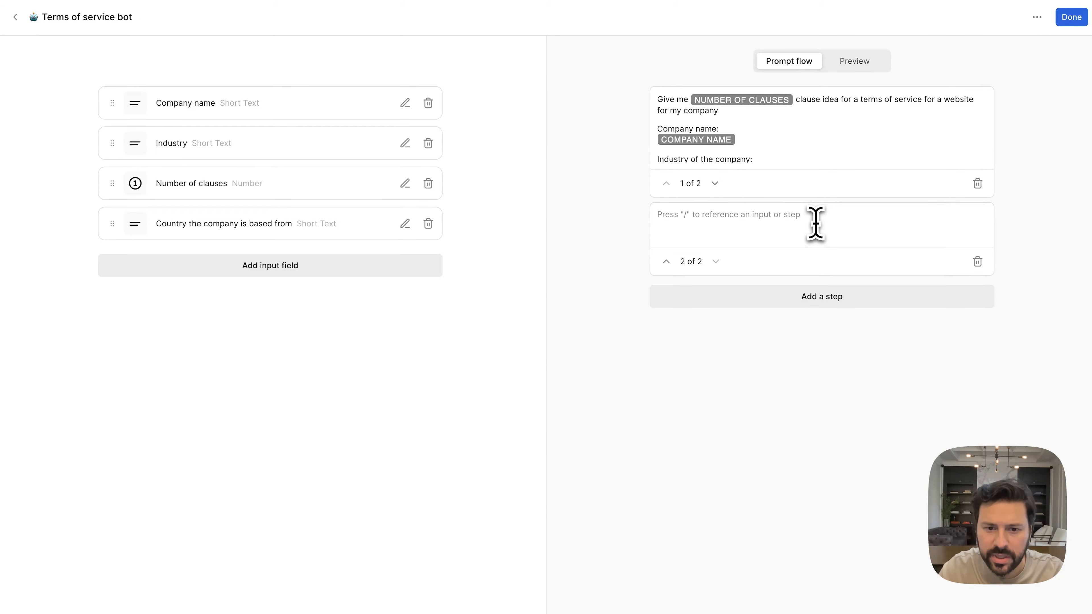
pyautogui.write('/')
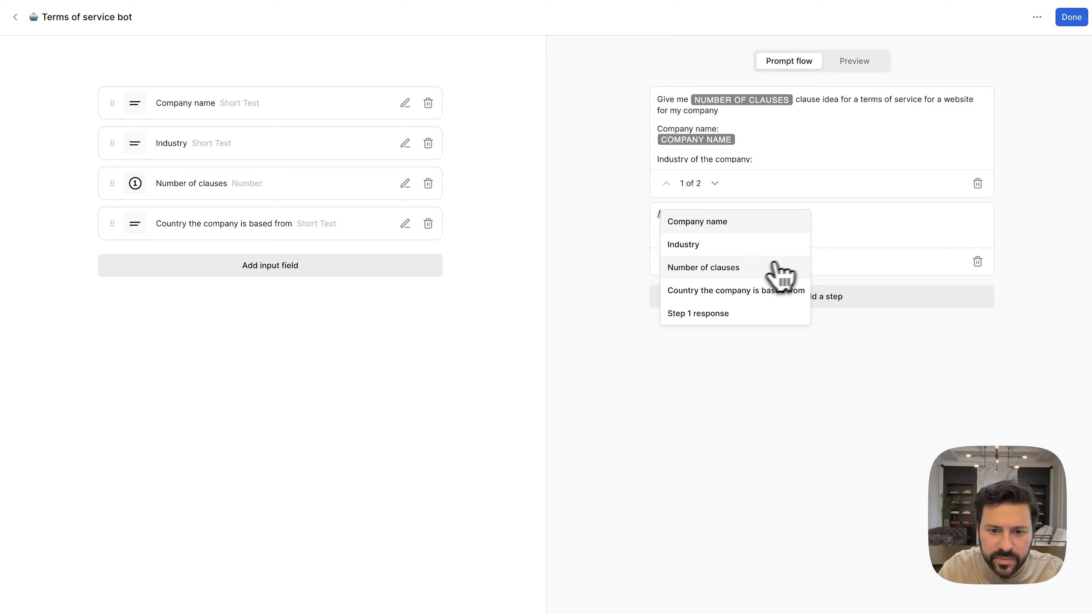
pyautogui.click(742, 269)
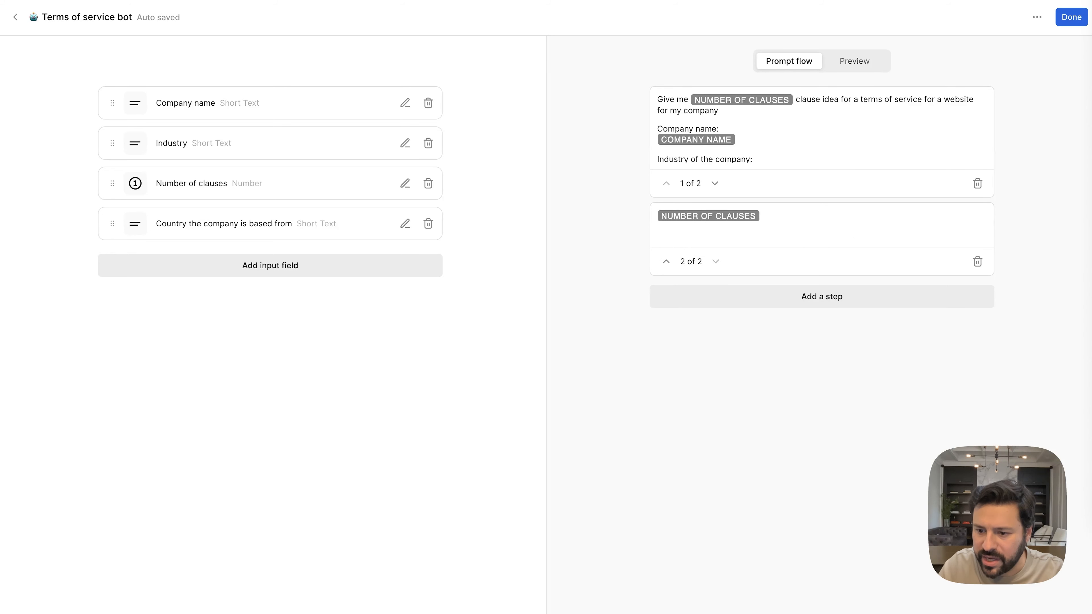
pyautogui.write('divided by 5. Your answer must be a number and nothing else. No intros or annotations of any kind.')
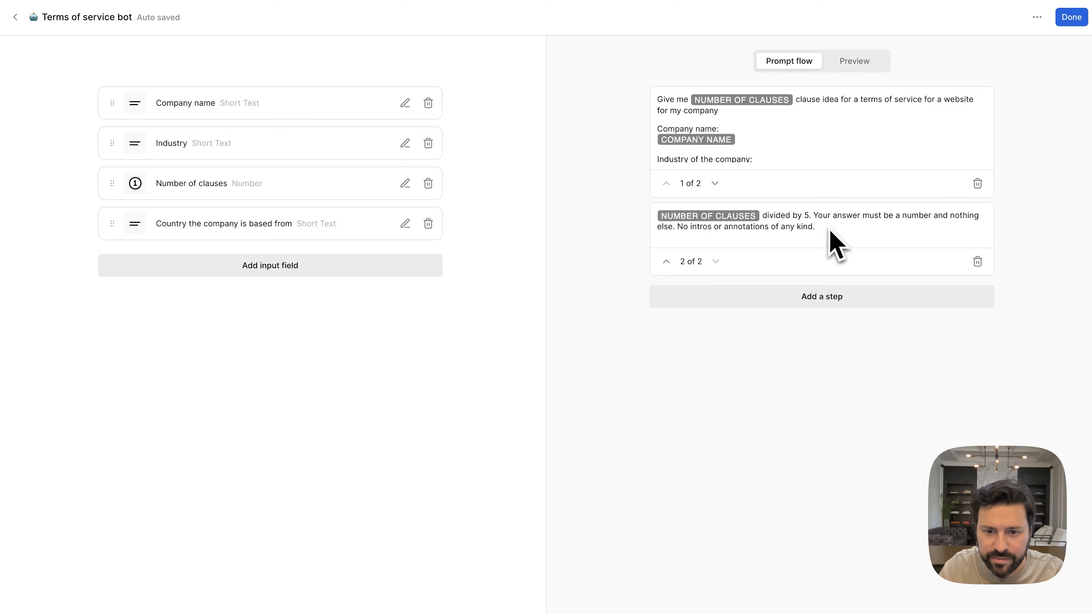